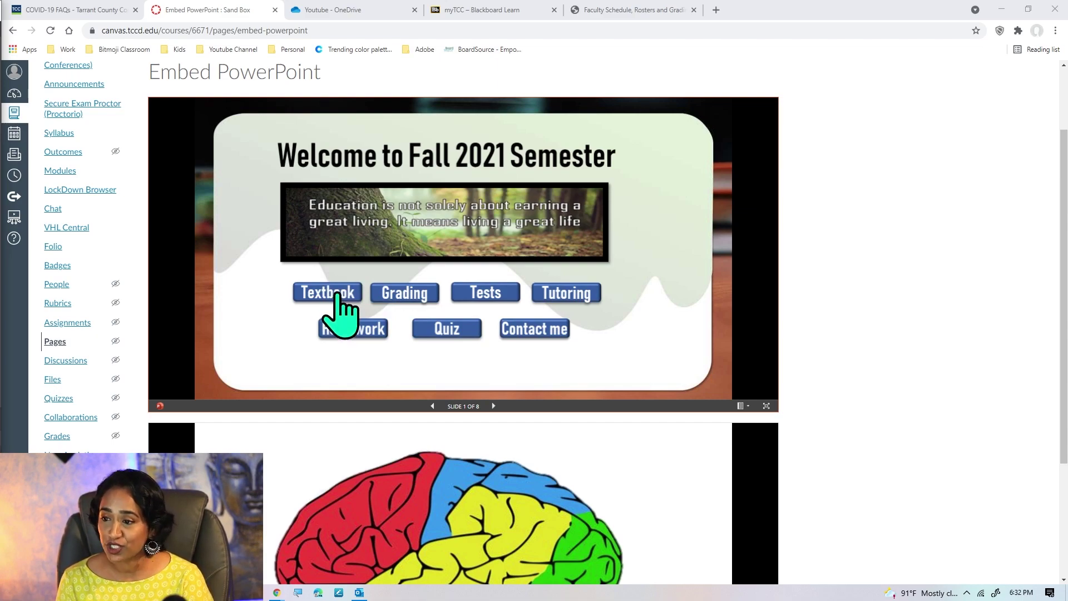
click(337, 295)
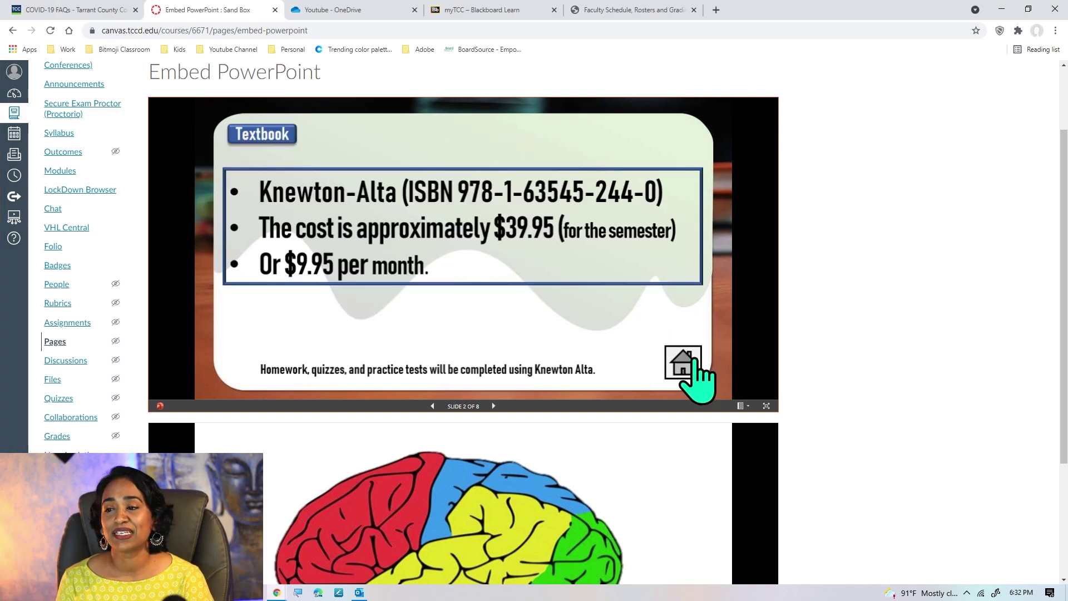
click(683, 363)
click(406, 293)
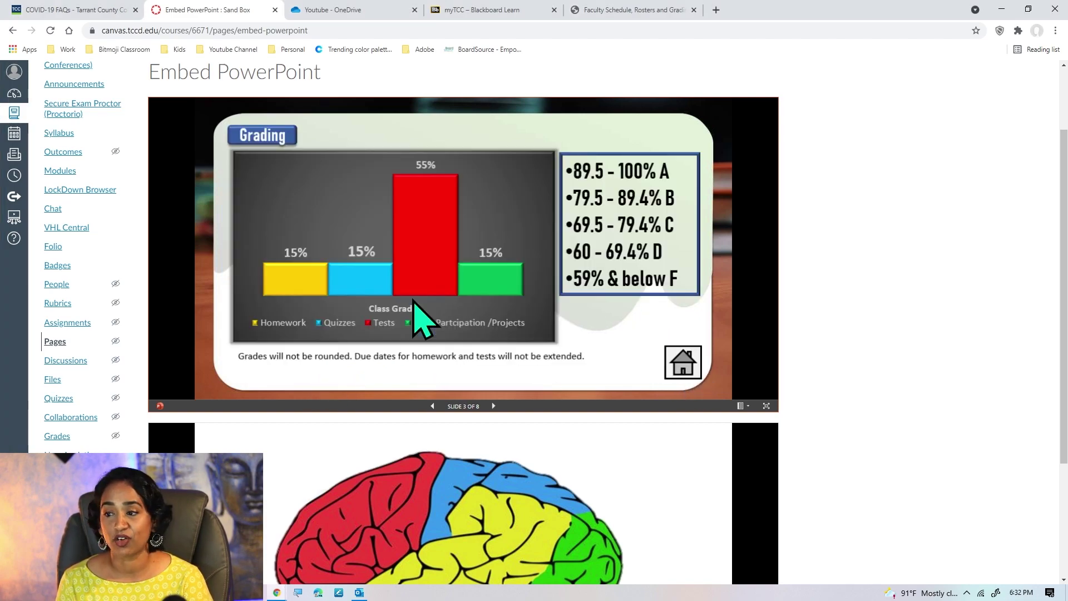
click(682, 363)
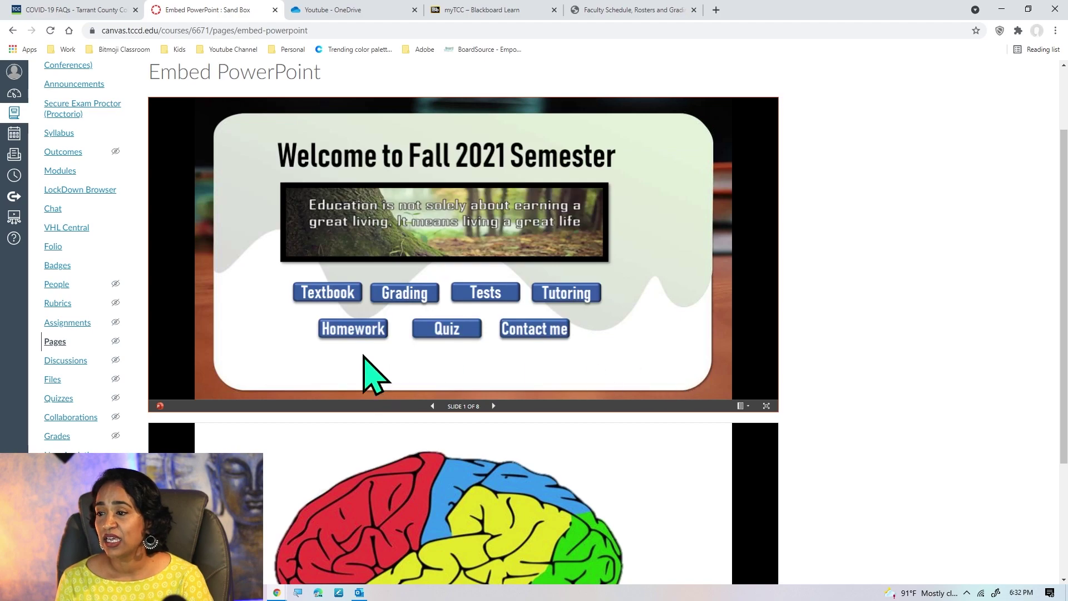
click(349, 329)
click(683, 362)
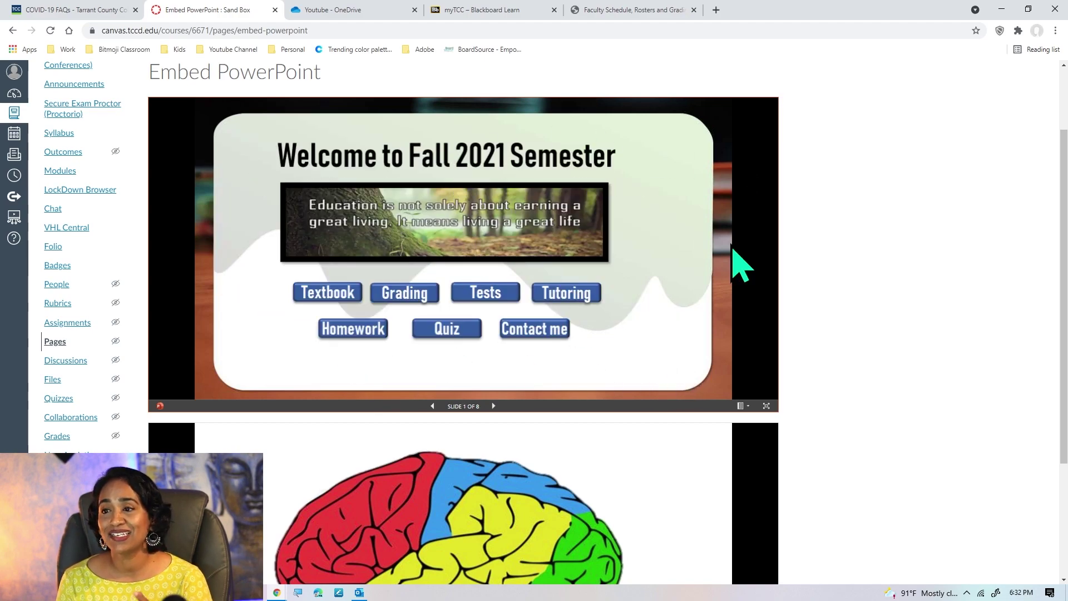
scroll(843, 259, up, 2)
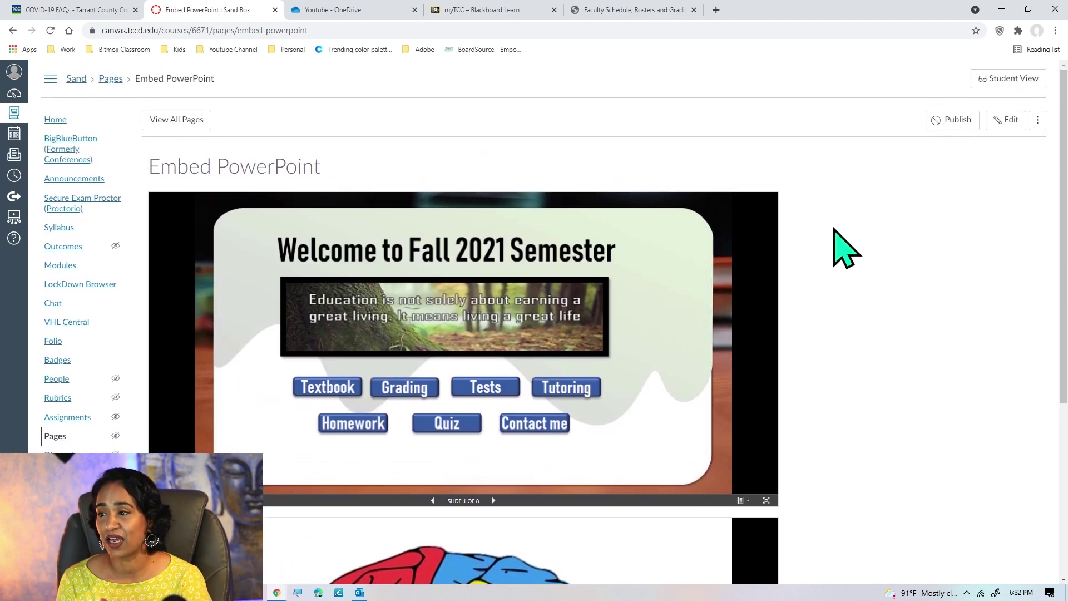
scroll(838, 253, down, 3)
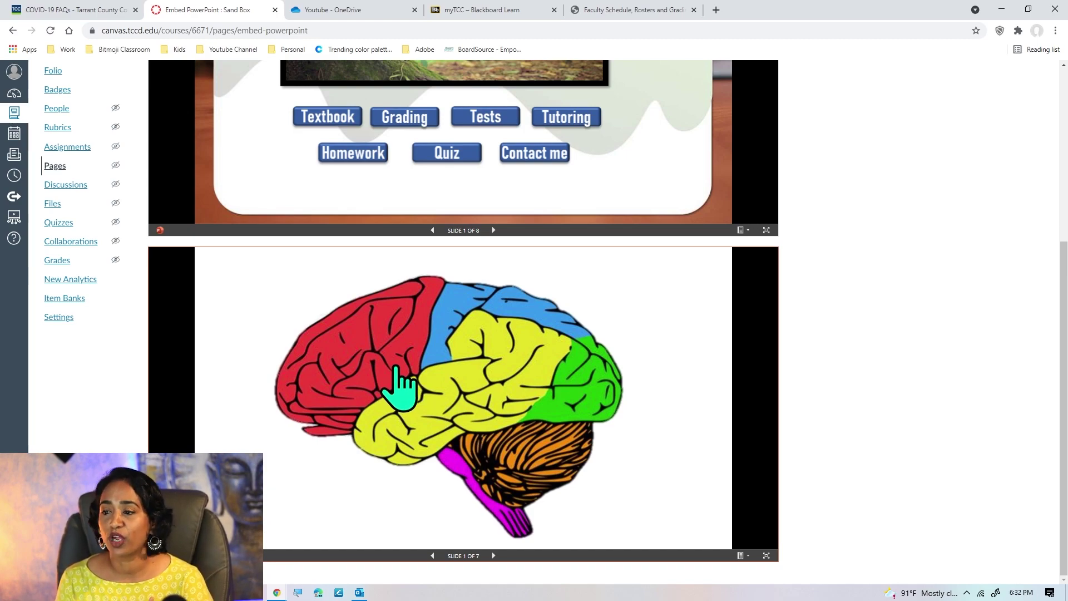
Step: On the embedded brain slide, show the frontal, occipital, temporal lobe and cerebellum callouts
click(329, 377)
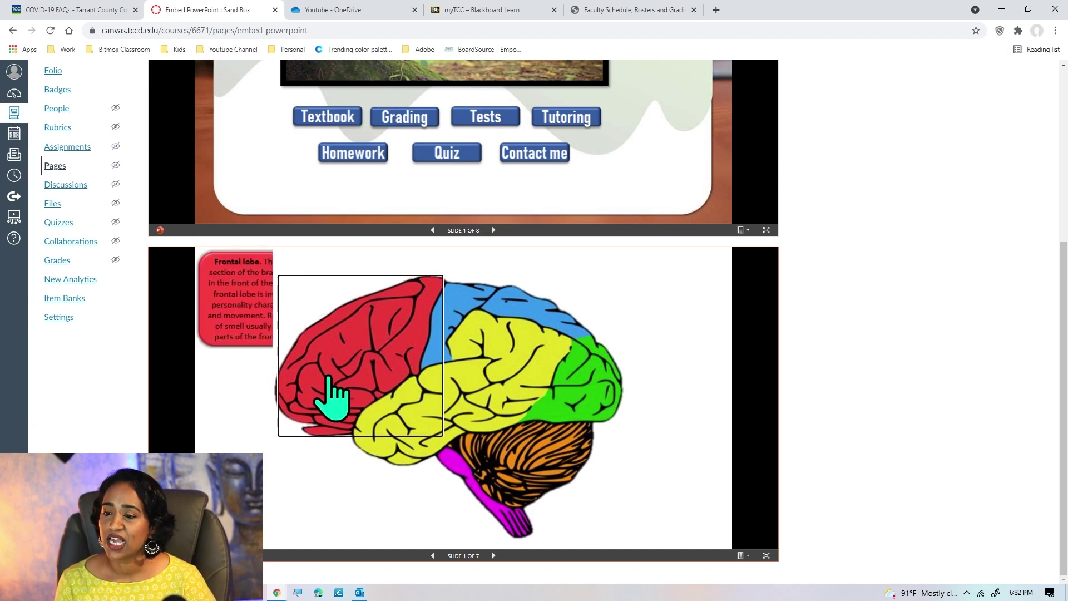
click(579, 379)
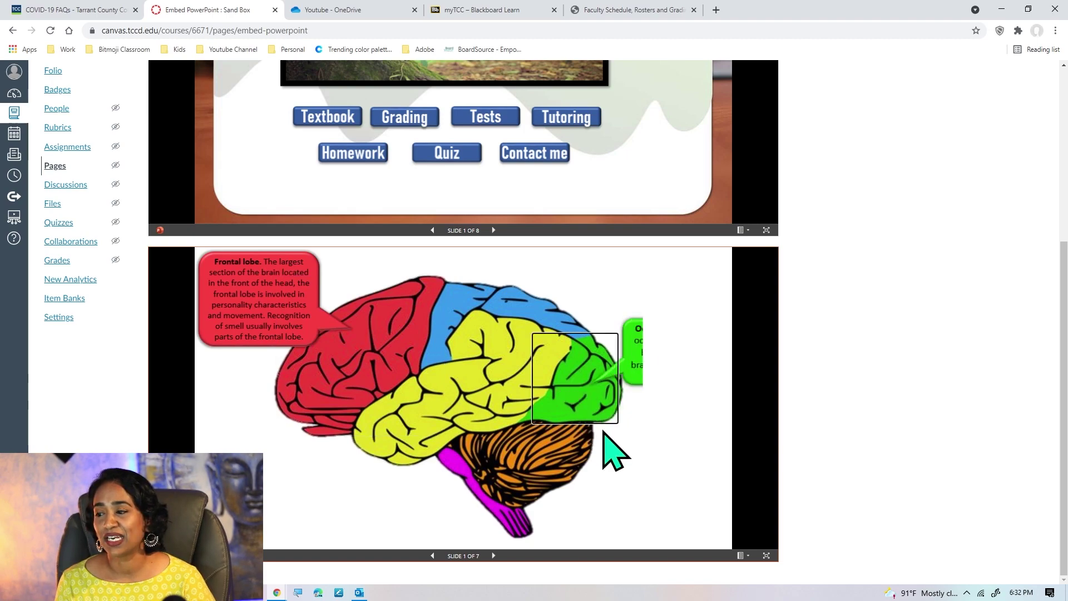
click(500, 437)
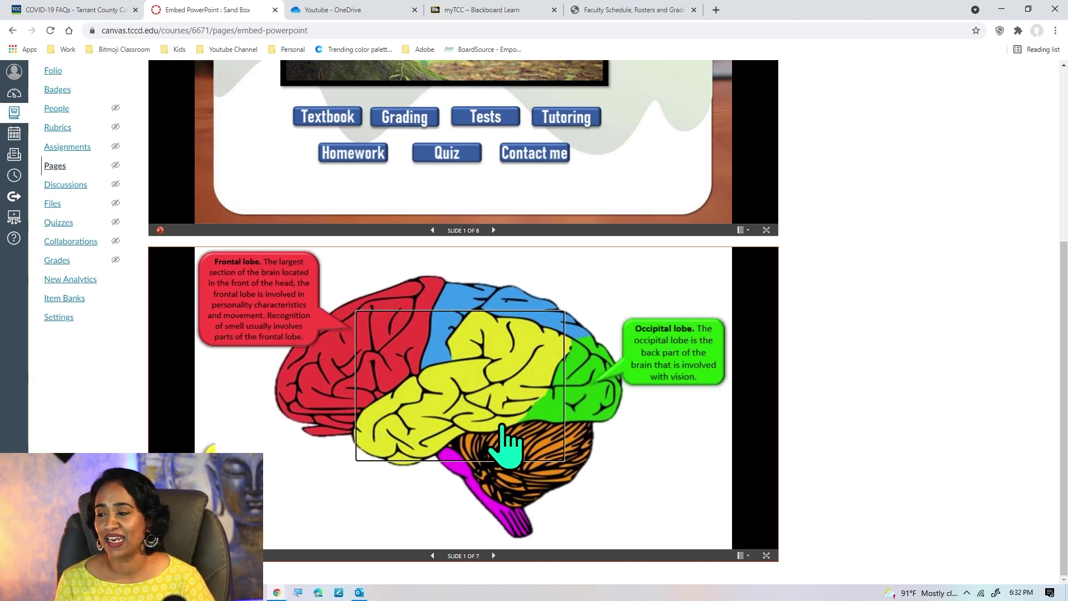
click(523, 462)
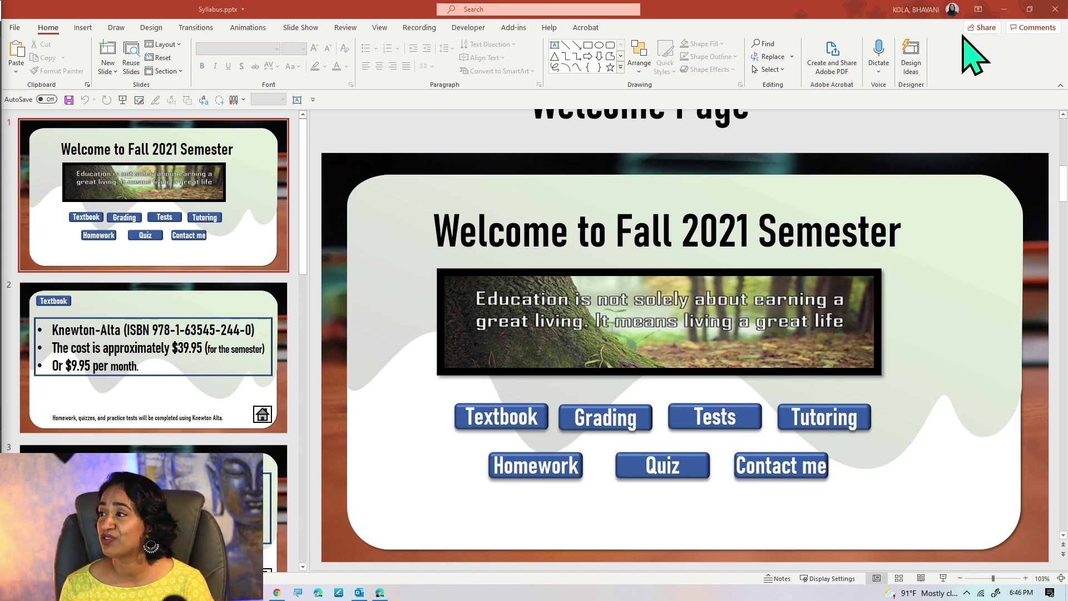
Step: Minimize PowerPoint to bring back the OneDrive Youtube folder in Chrome
click(1004, 10)
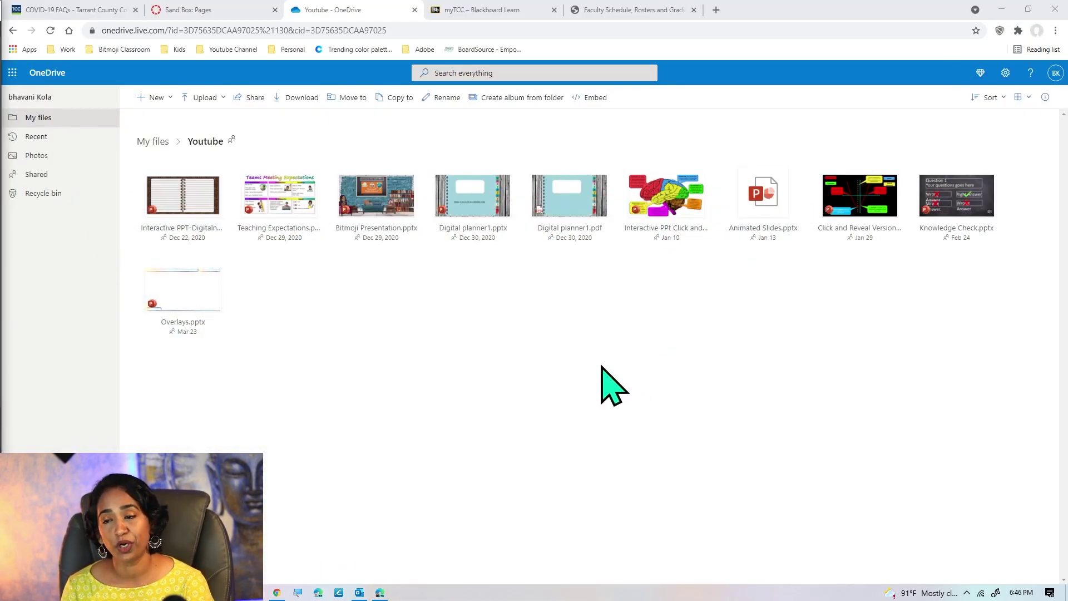
Step: Upload Syllabus.pptx from the Desktop to the Youtube folder and open its actions menu
click(213, 102)
click(195, 119)
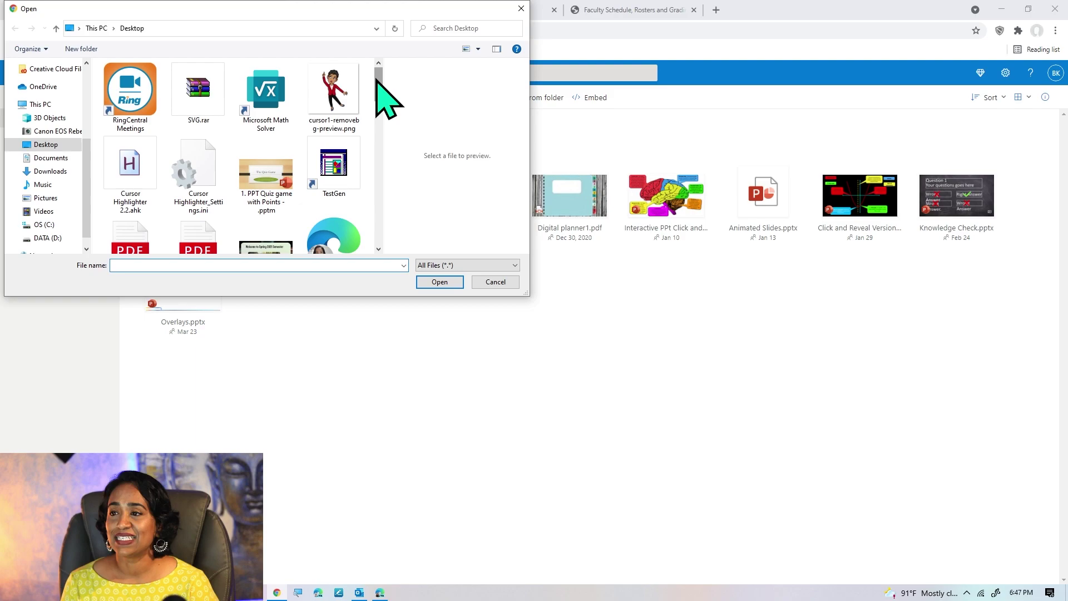
drag(379, 81, 329, 239)
click(326, 233)
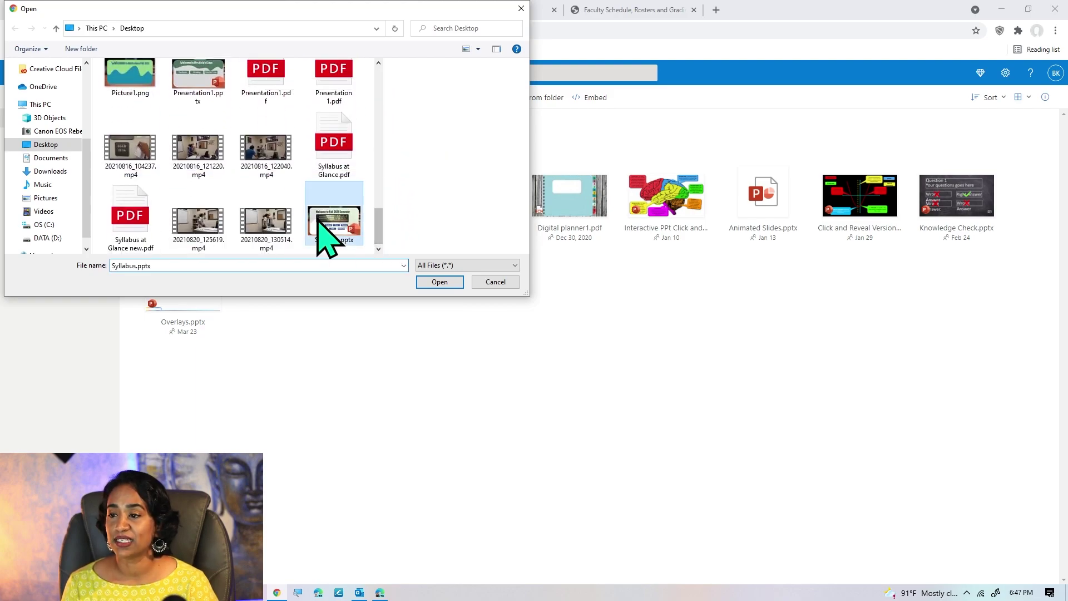
click(438, 282)
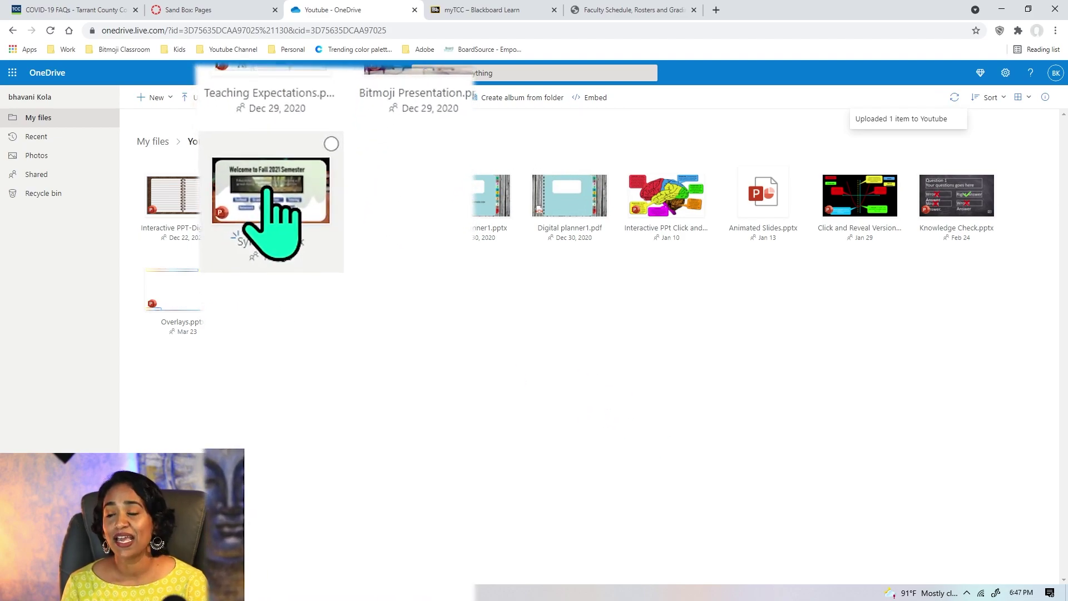
right_click(270, 187)
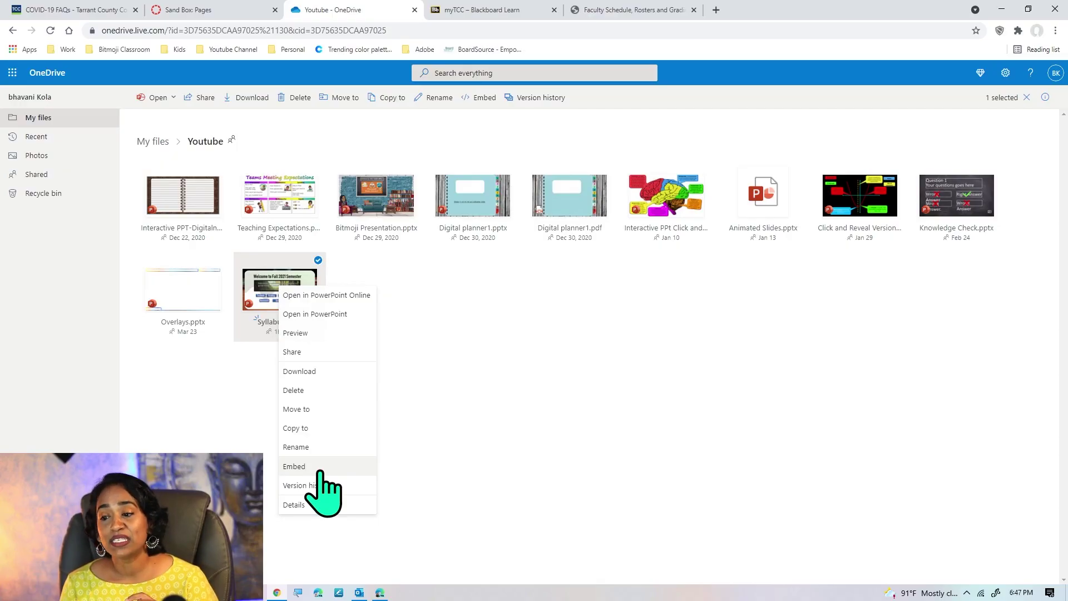
Step: Generate the Syllabus HTML embed code and select the full iframe code
click(320, 470)
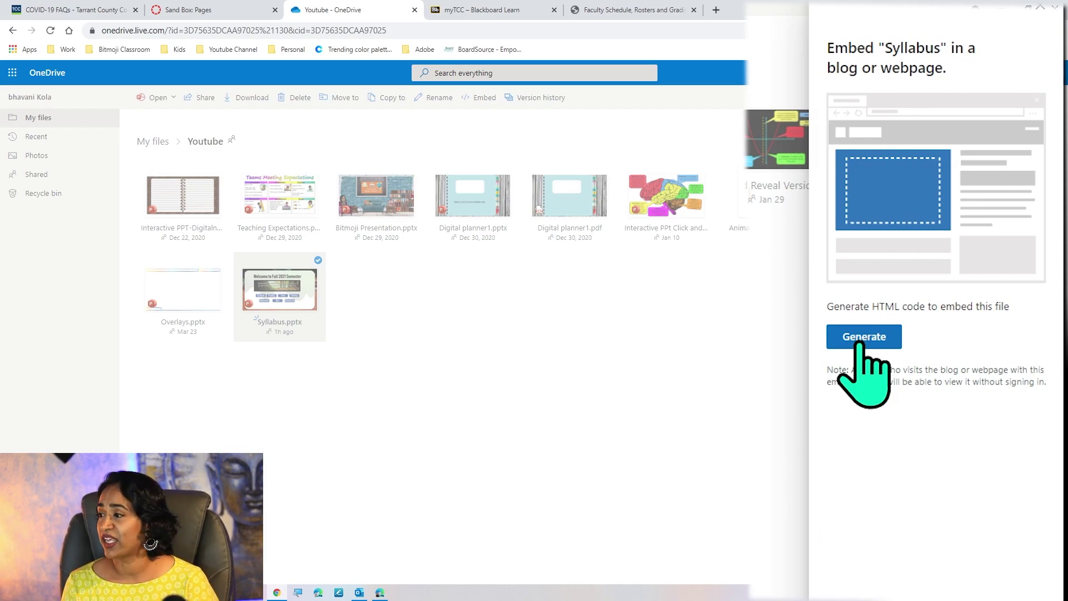
click(864, 337)
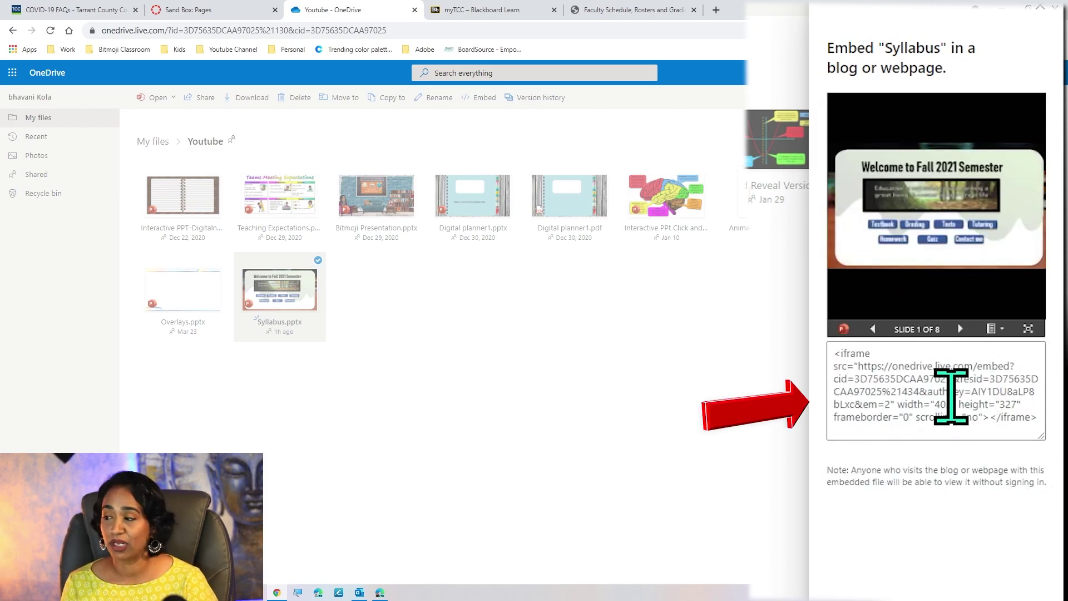
click(950, 396)
key(ctrl+c)
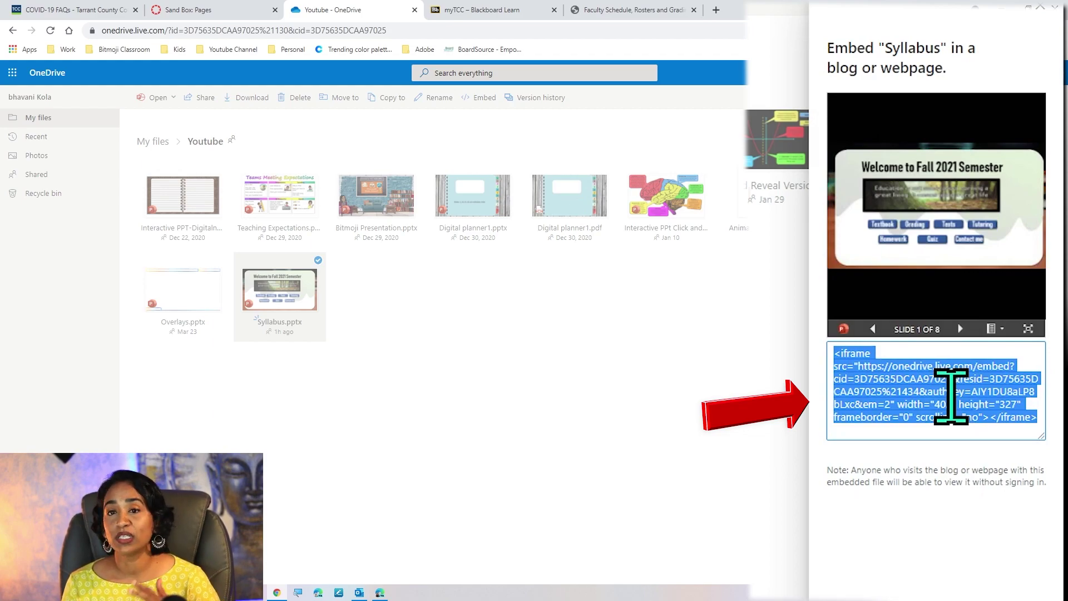
Step: Add a new page in the Canvas course Pages and title it 'Embed PowerPoint'
click(173, 10)
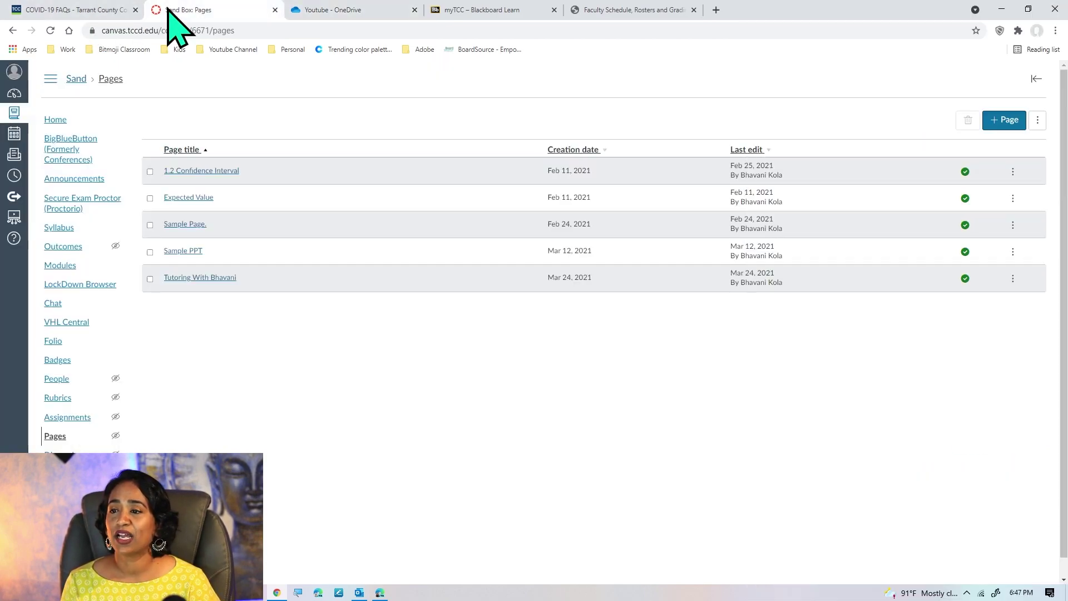
click(1001, 120)
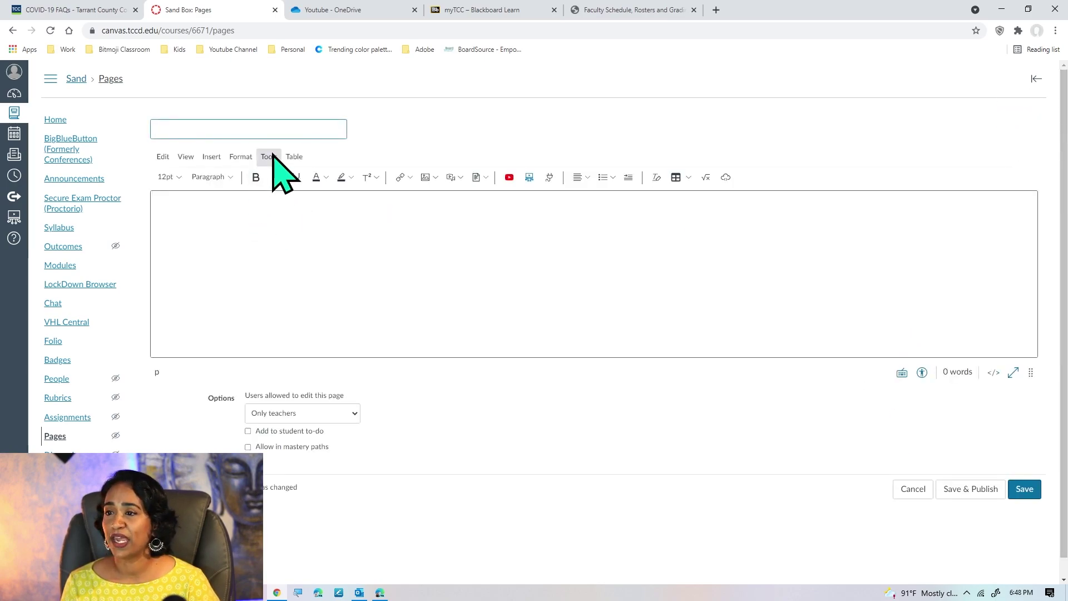
click(277, 130)
text(Embed PowerPoint)
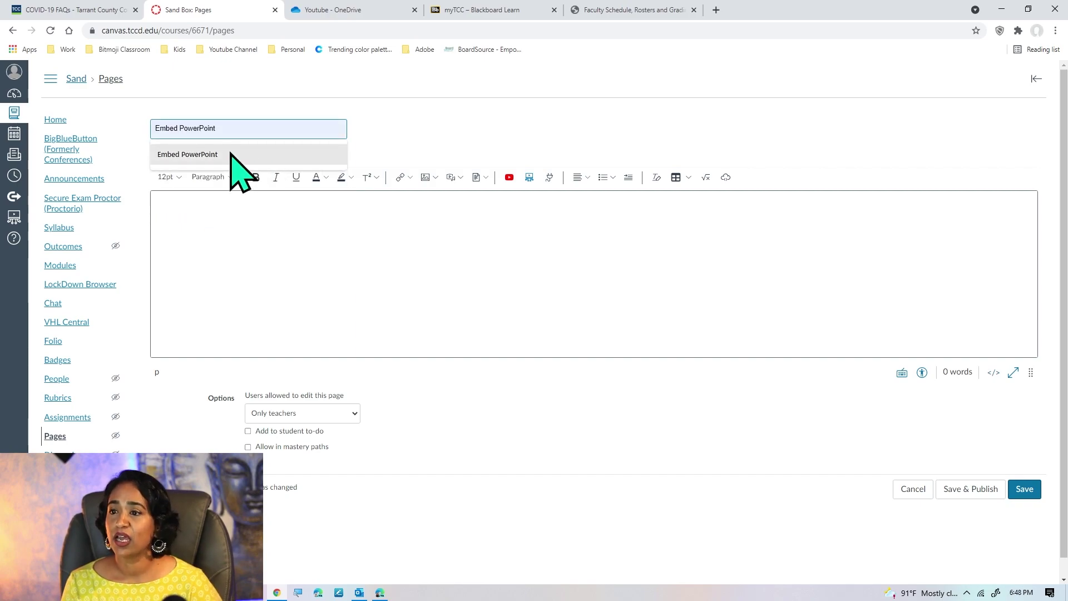
click(231, 158)
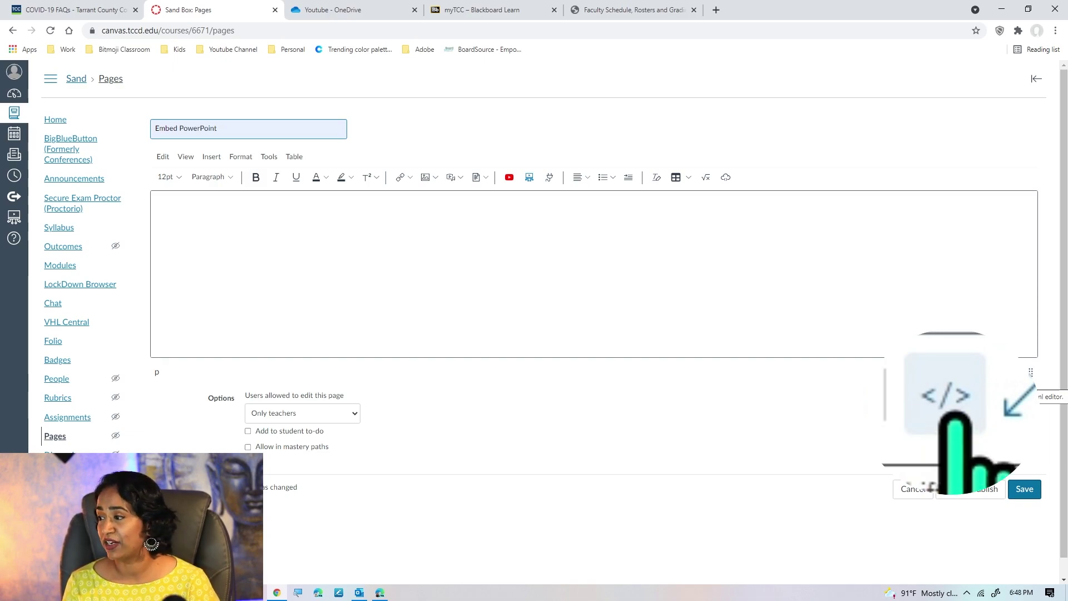
Step: Paste the OneDrive iframe code into the page's raw HTML and return to the rich editor
click(955, 417)
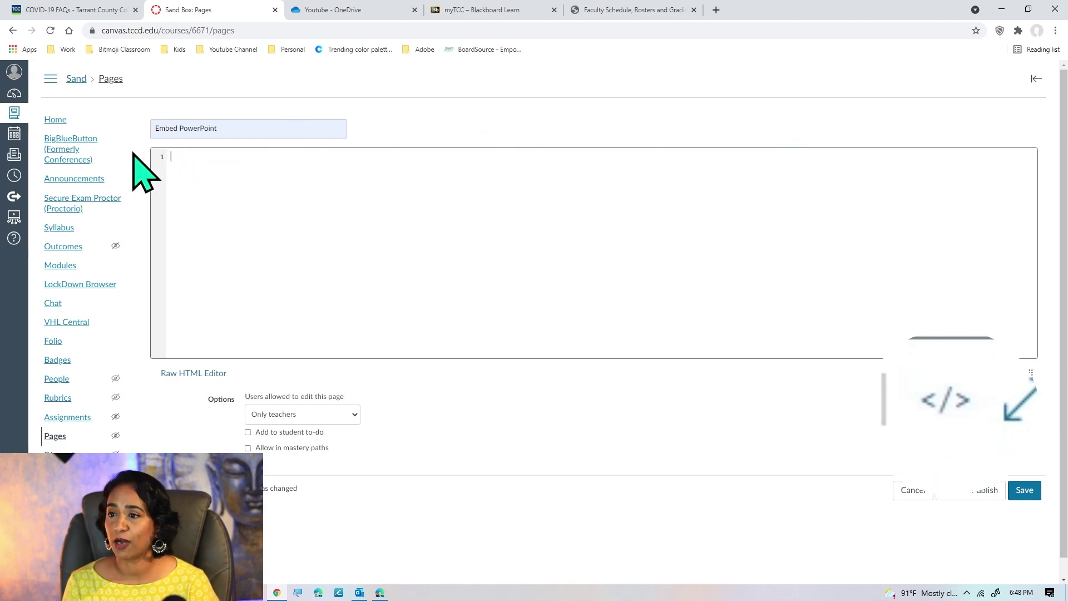
click(942, 424)
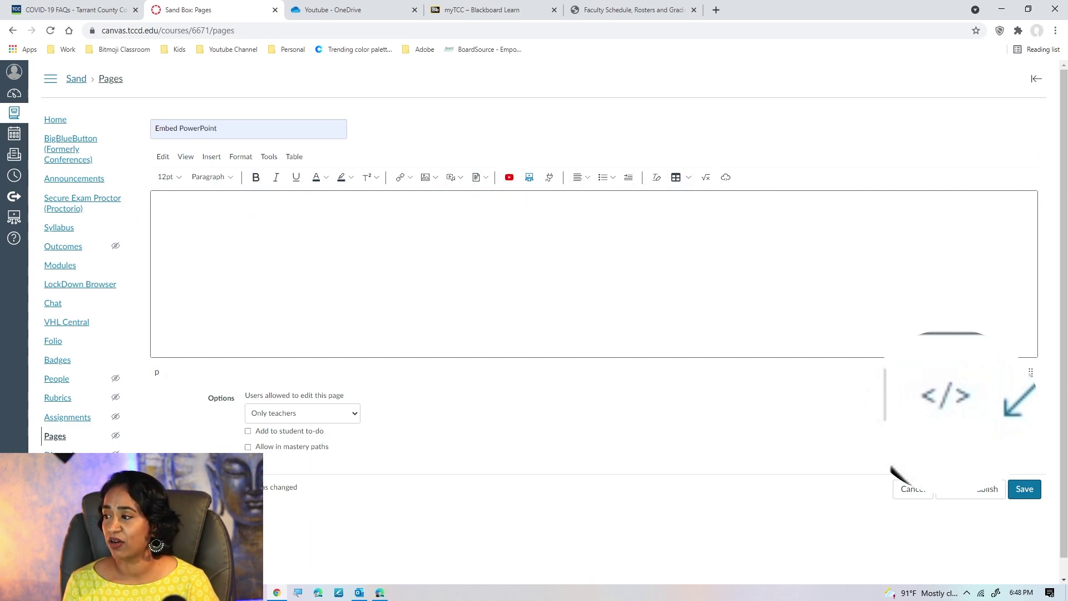
click(1010, 372)
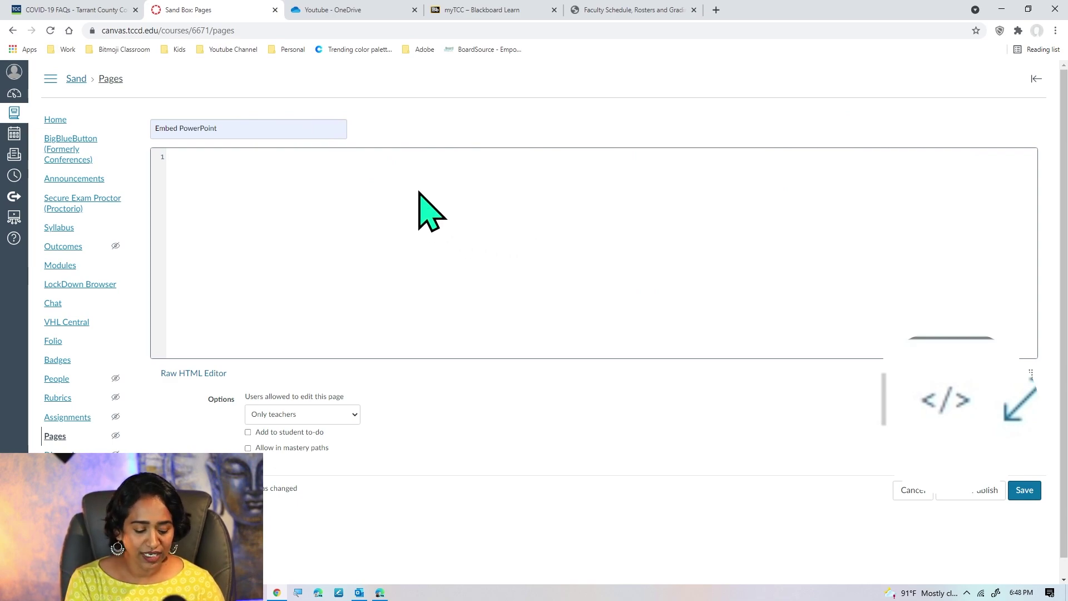
key(ctrl+v)
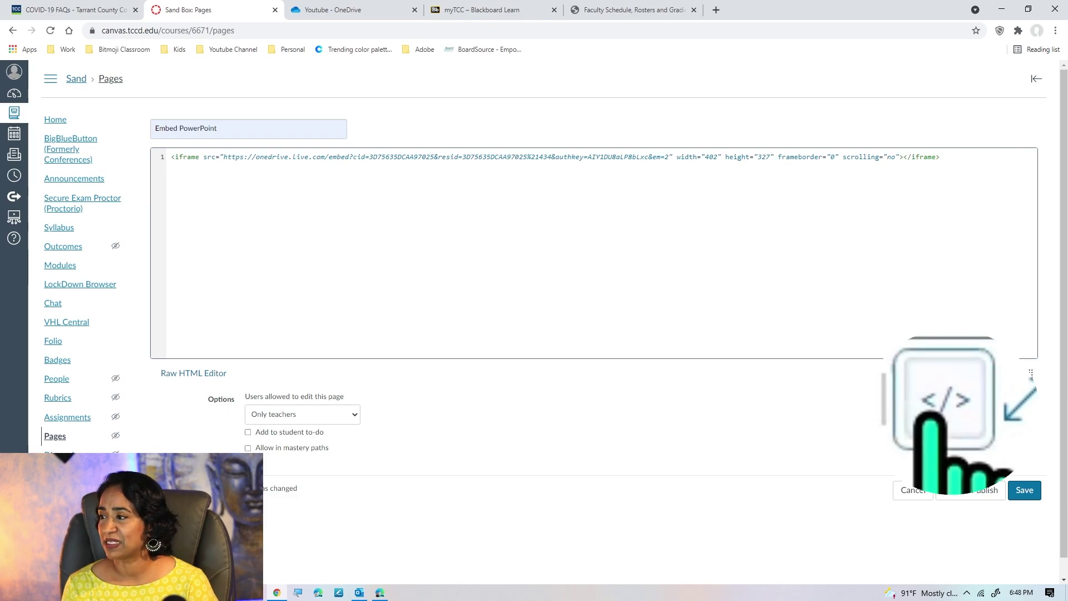
click(990, 373)
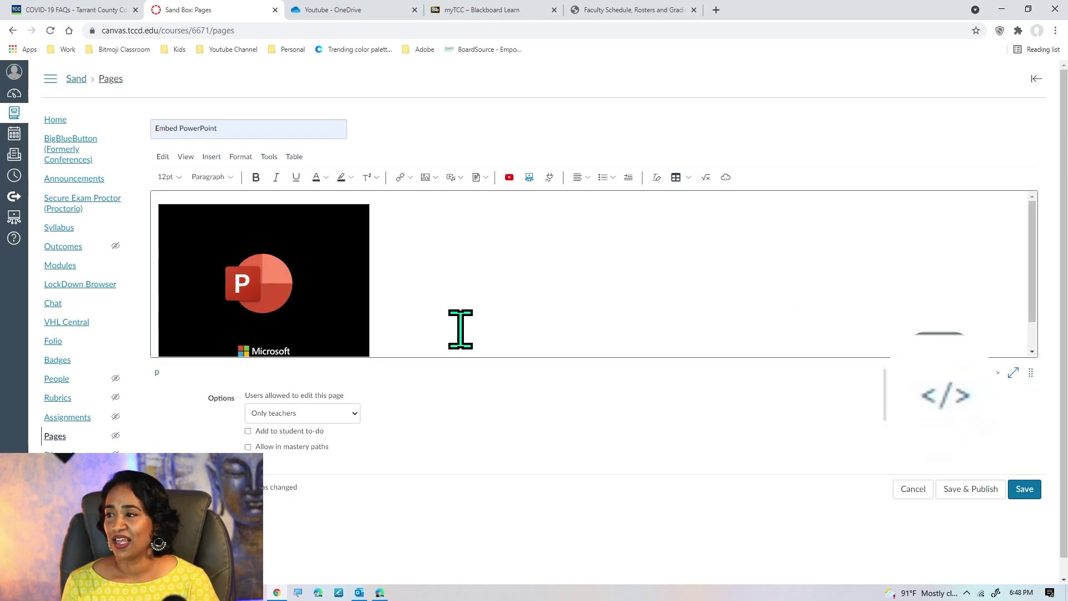
Step: Save the Embed PowerPoint page, then reopen it in the editor
click(1025, 488)
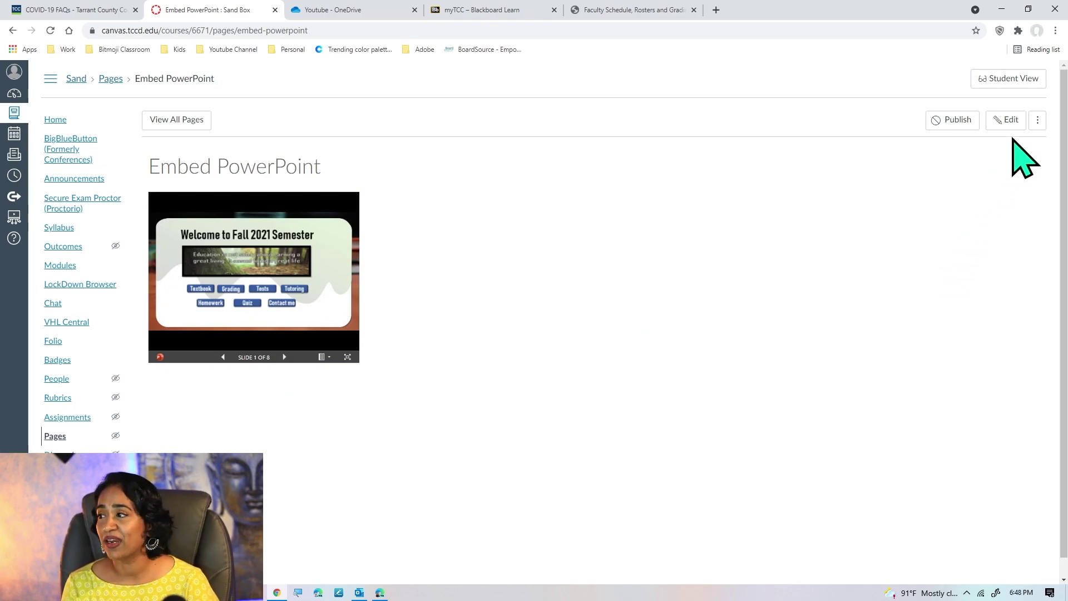
click(1008, 123)
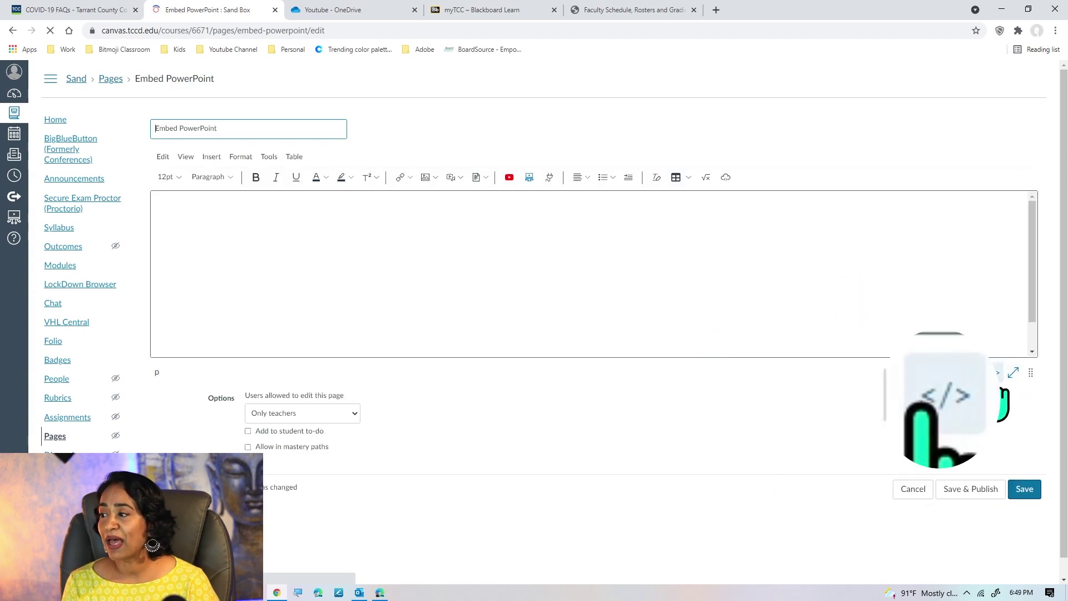
Step: In the raw HTML, change the iframe width from 402 to 1200 and height from 327 to 600
click(998, 374)
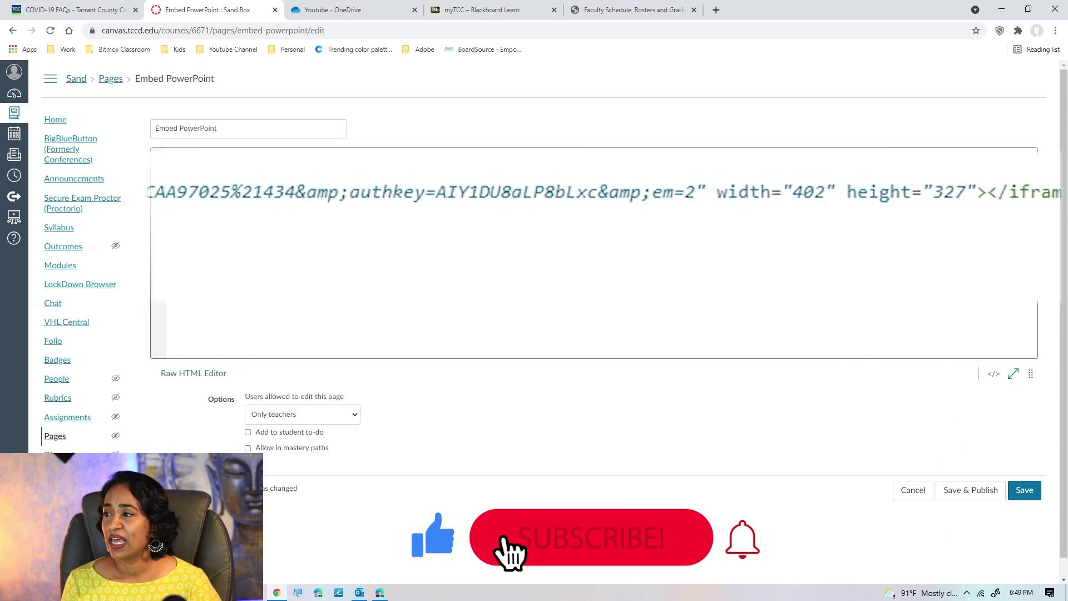
click(824, 194)
key(BackSpace)
key(BackSpace)
key(BackSpace)
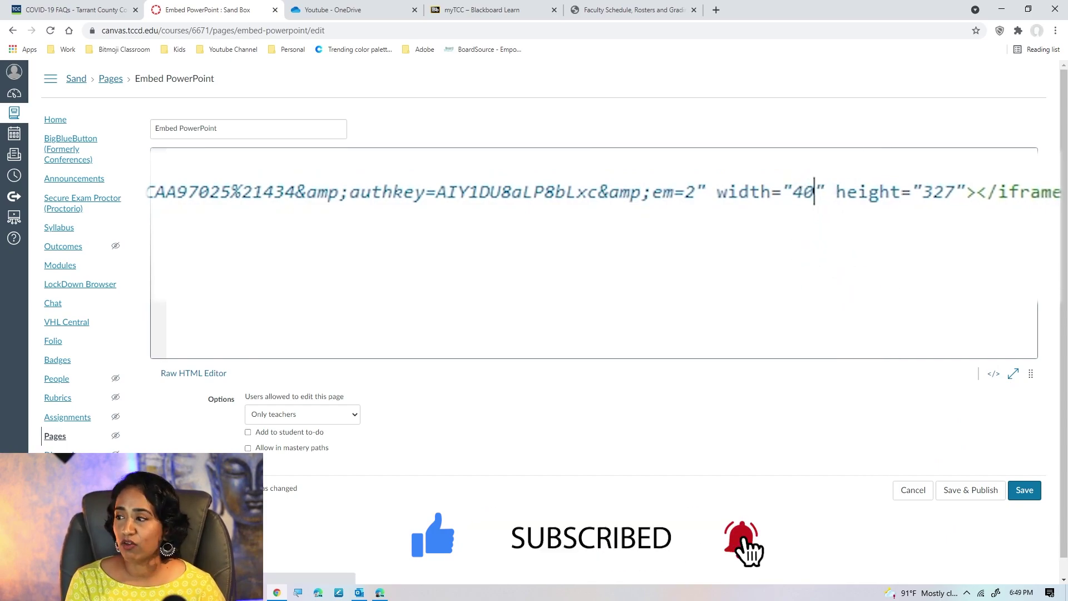
text(1)
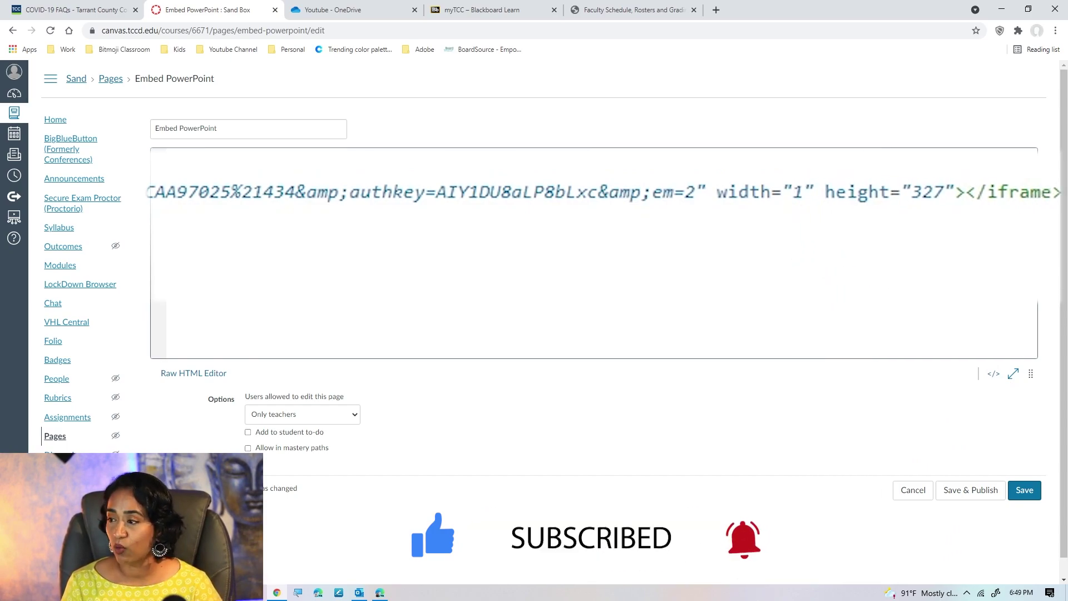
text(200)
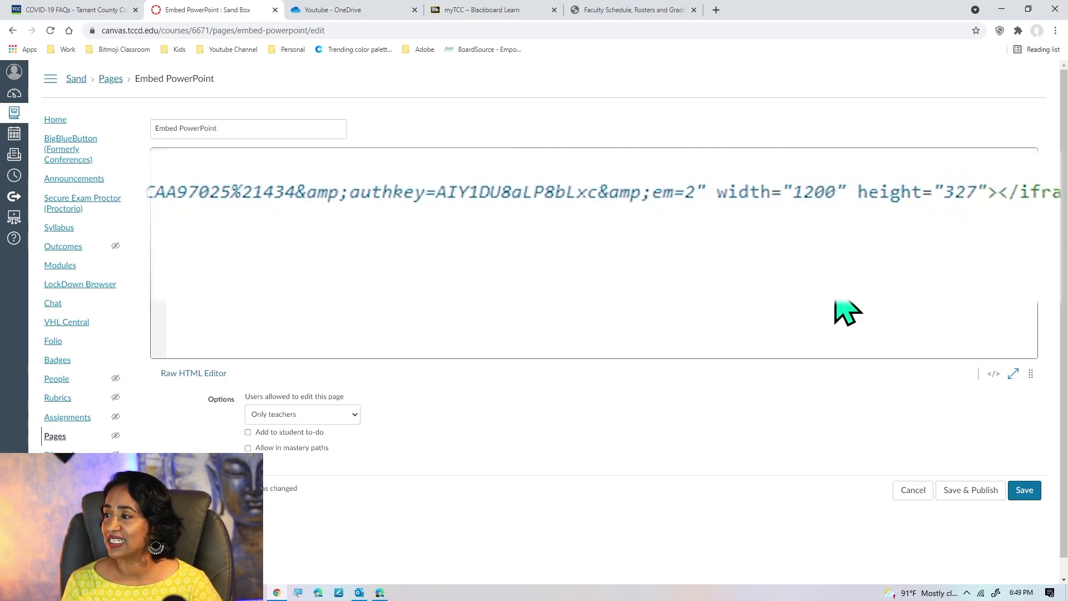
key(BackSpace)
key(BackSpace)
key(BackSpace)
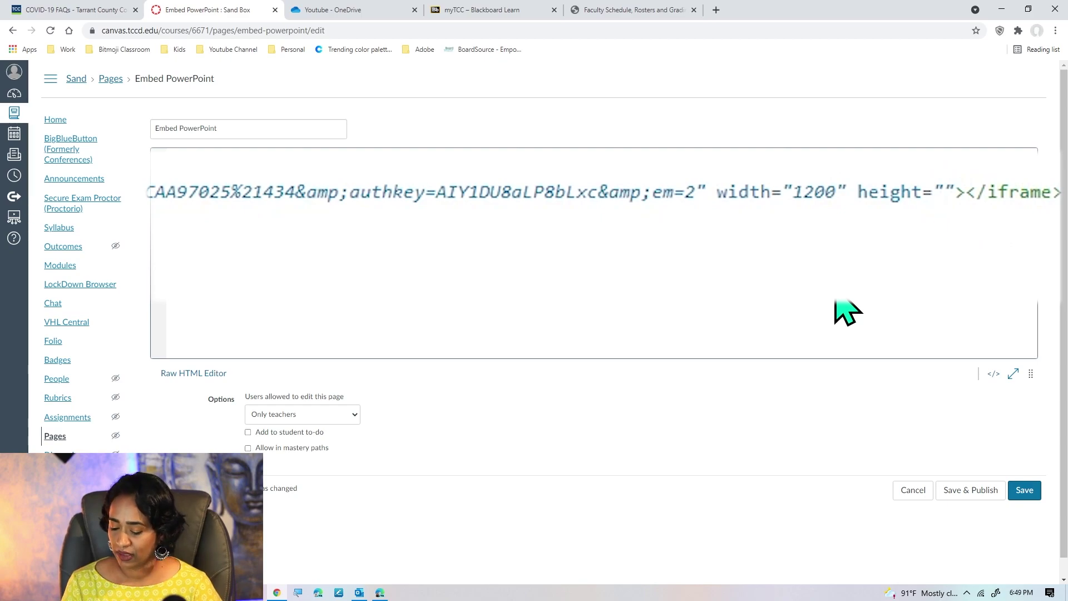
text(600)
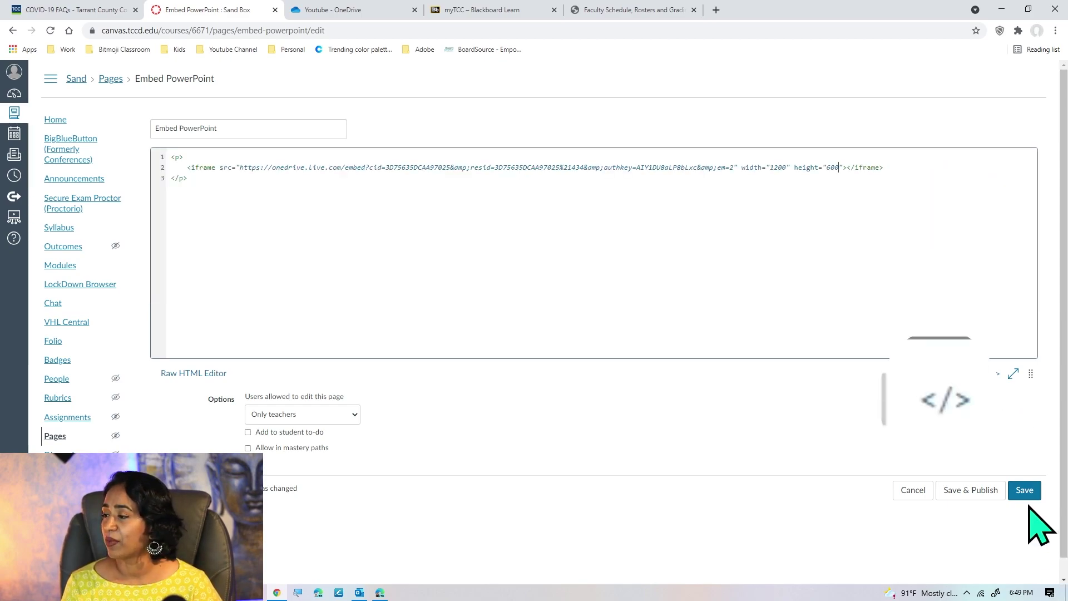
click(998, 373)
drag(1029, 220, 1035, 295)
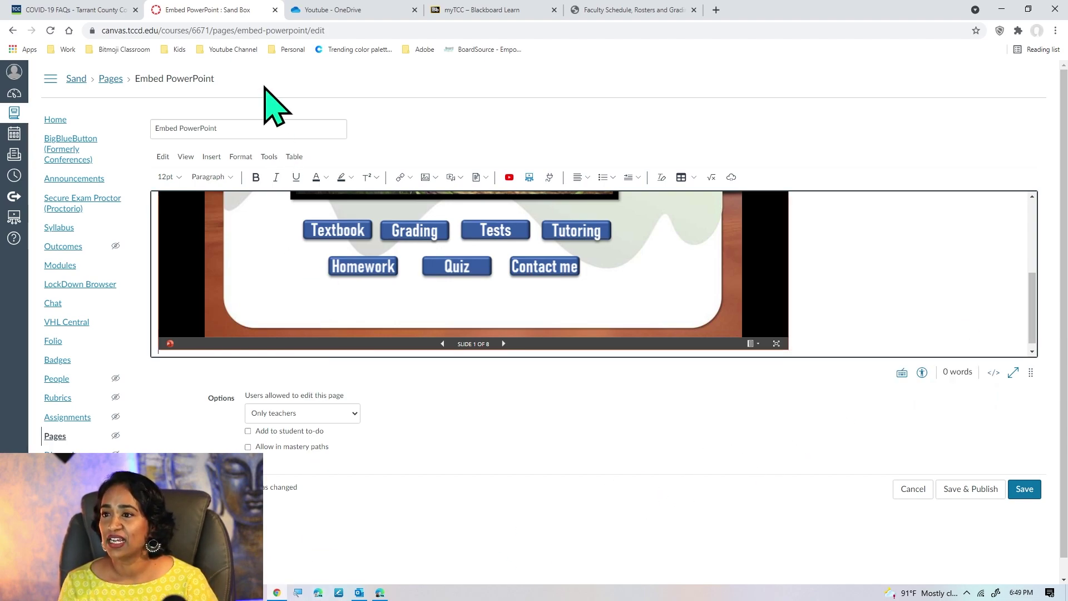
Step: Select the iframe embed code for 'Interactive PPt Click and save', then return to Canvas
click(338, 10)
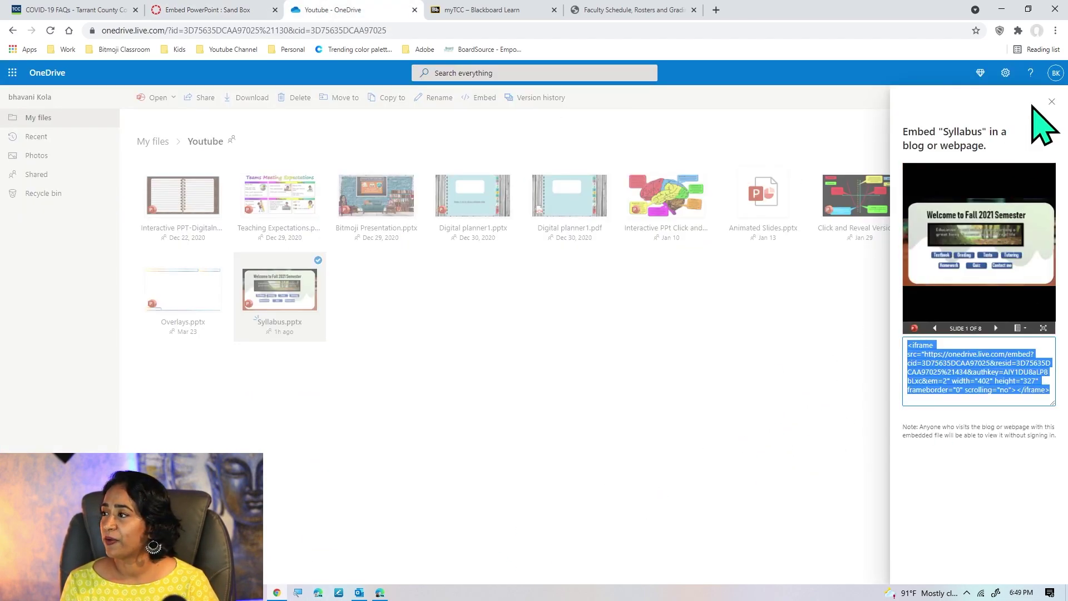
click(1051, 102)
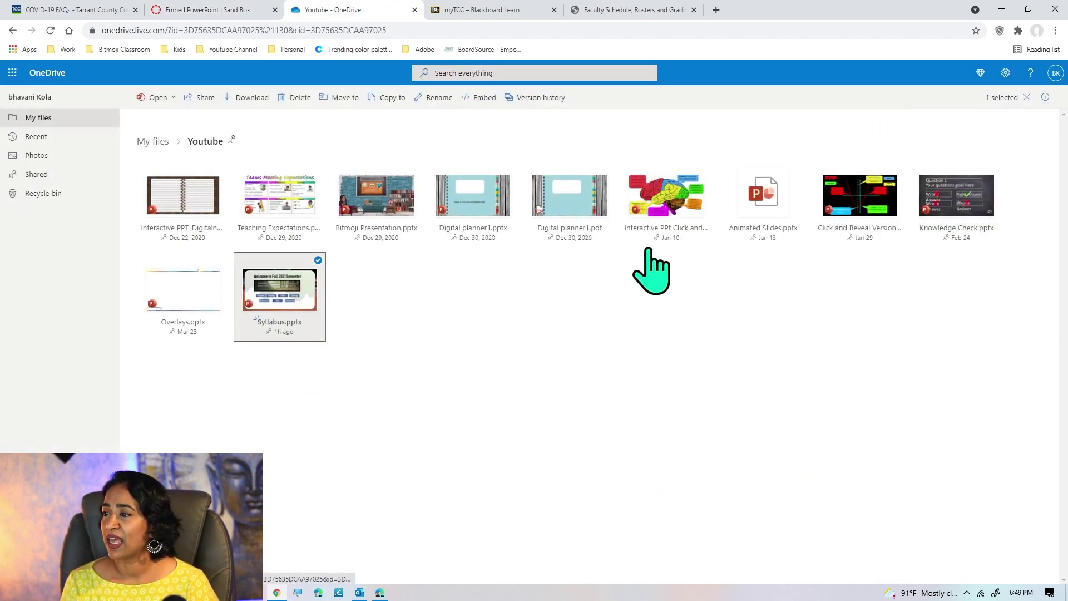
right_click(669, 201)
click(704, 381)
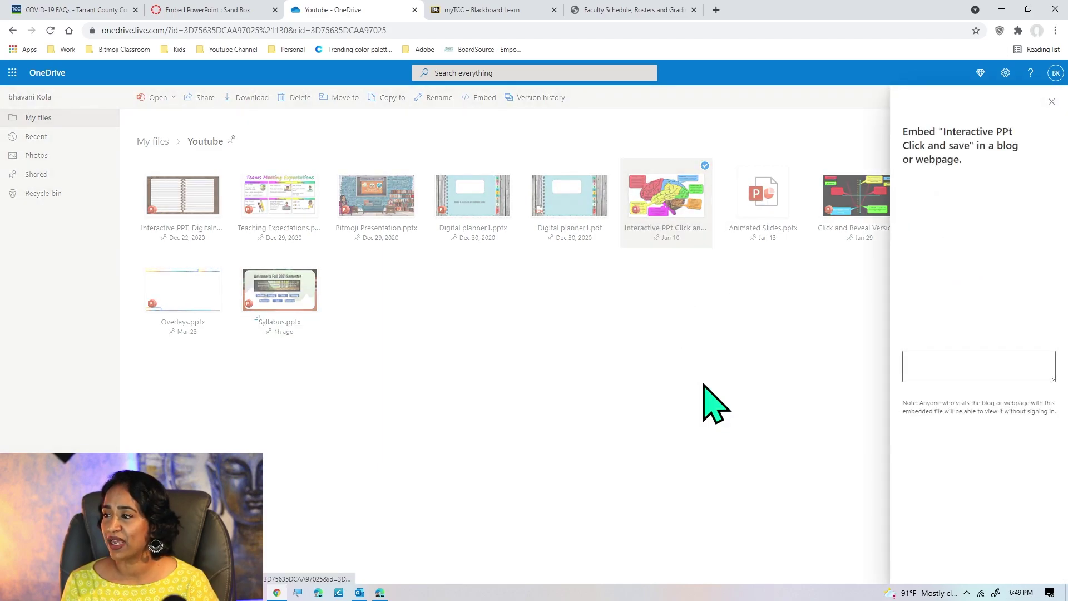
click(936, 377)
key(ctrl+c)
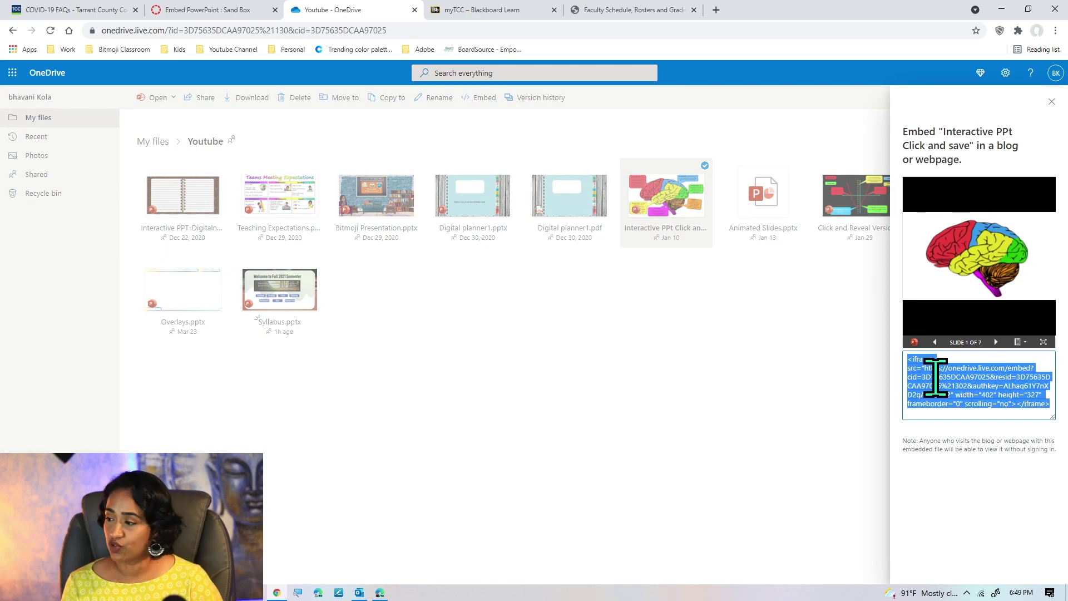
click(178, 9)
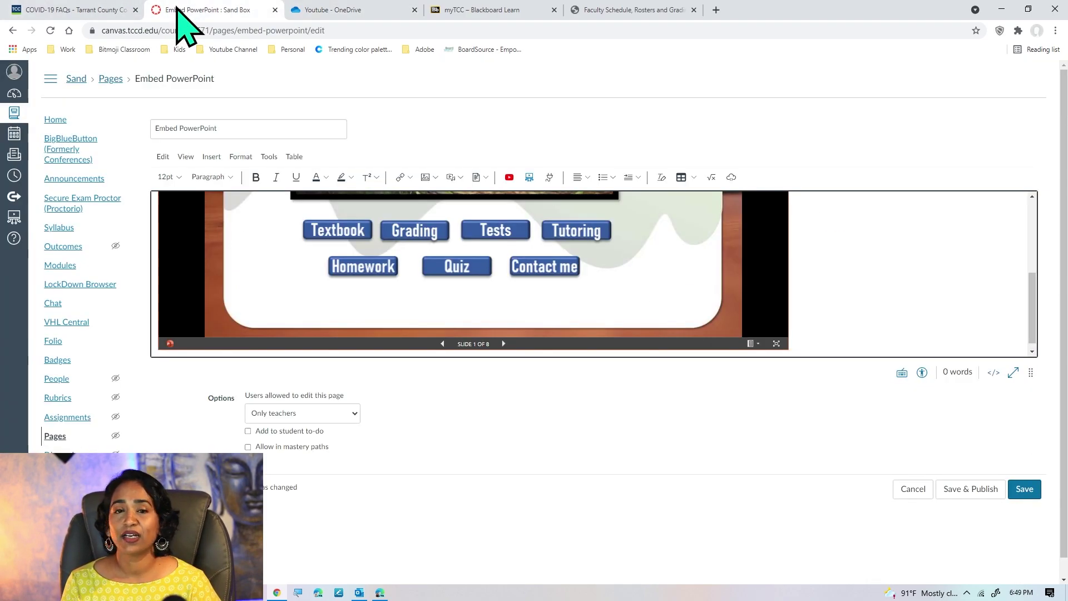
Step: Paste the Interactive PPt embed code on a new line in the page's raw HTML
click(993, 373)
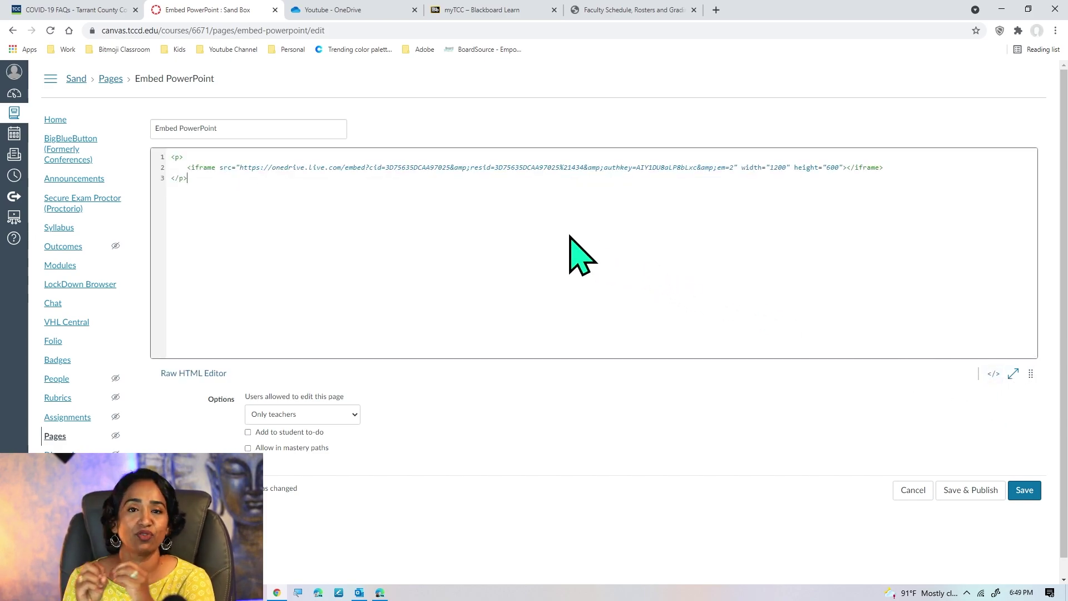
key(Return)
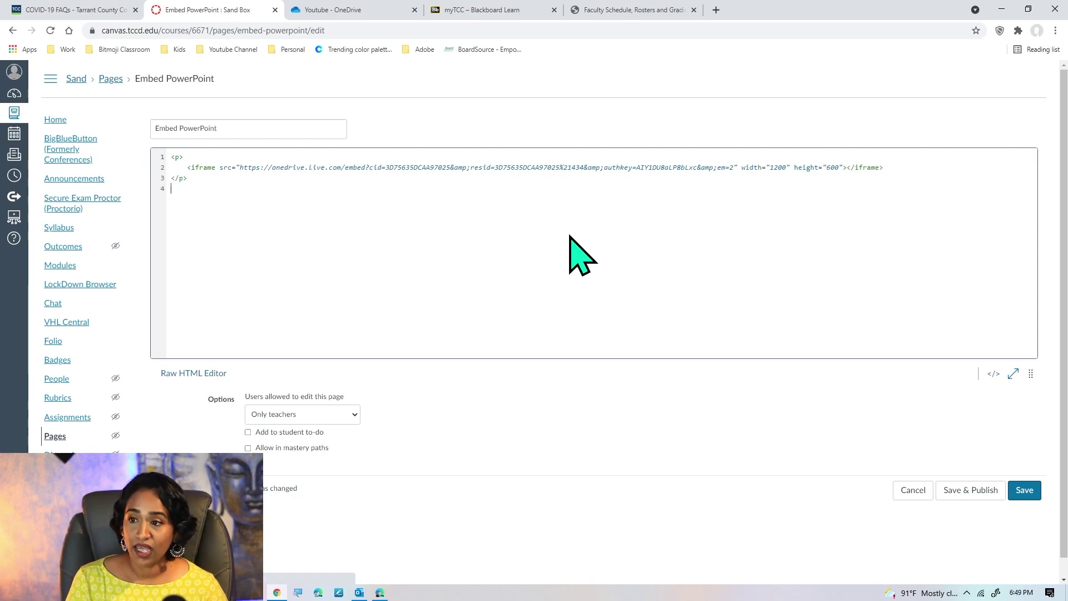
key(ctrl+v)
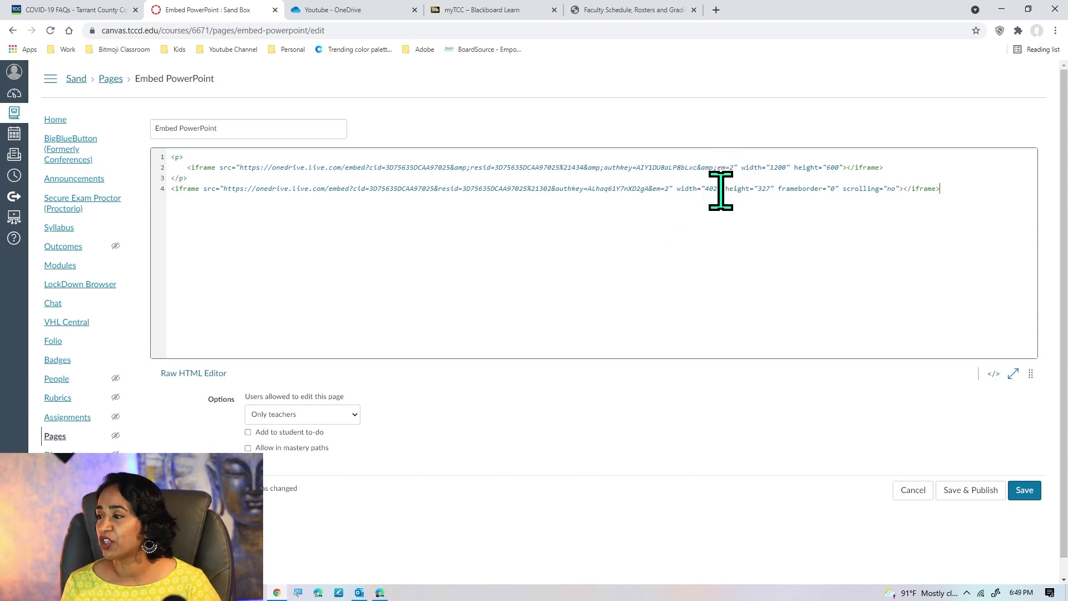
Step: Change the second iframe's width from 402 to 1200 and height from 327 to 600
drag(719, 189, 870, 190)
key(Left)
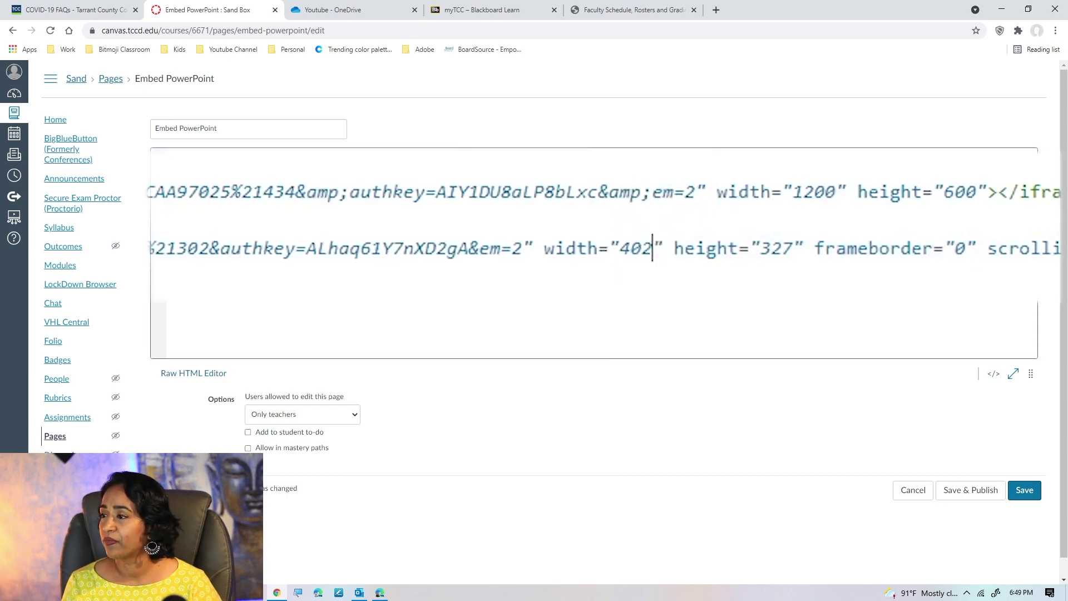
key(BackSpace)
key(BackSpace)
key(BackSpace)
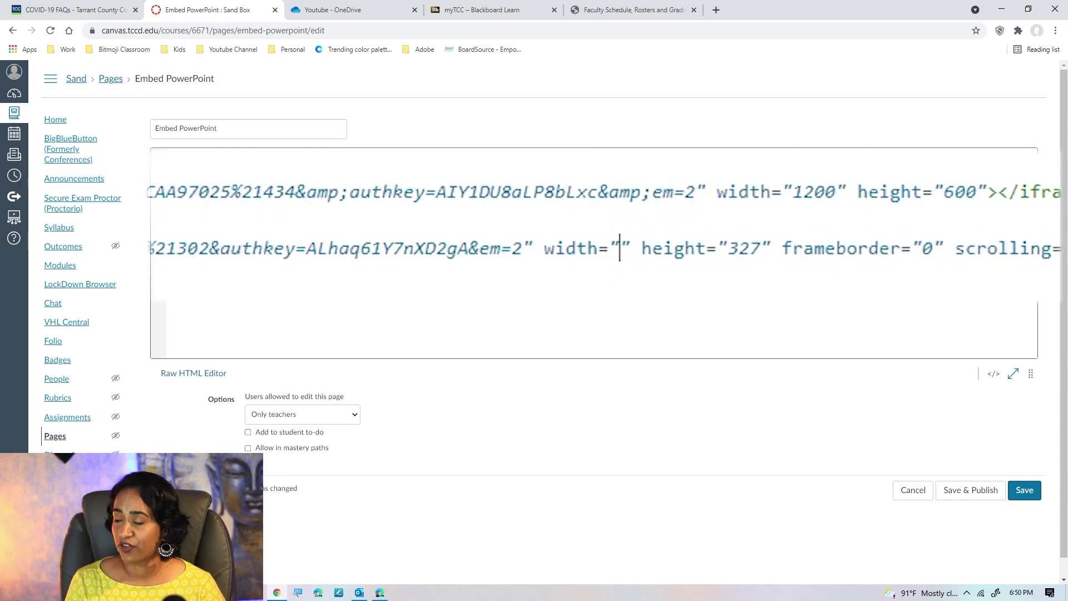
text(1200)
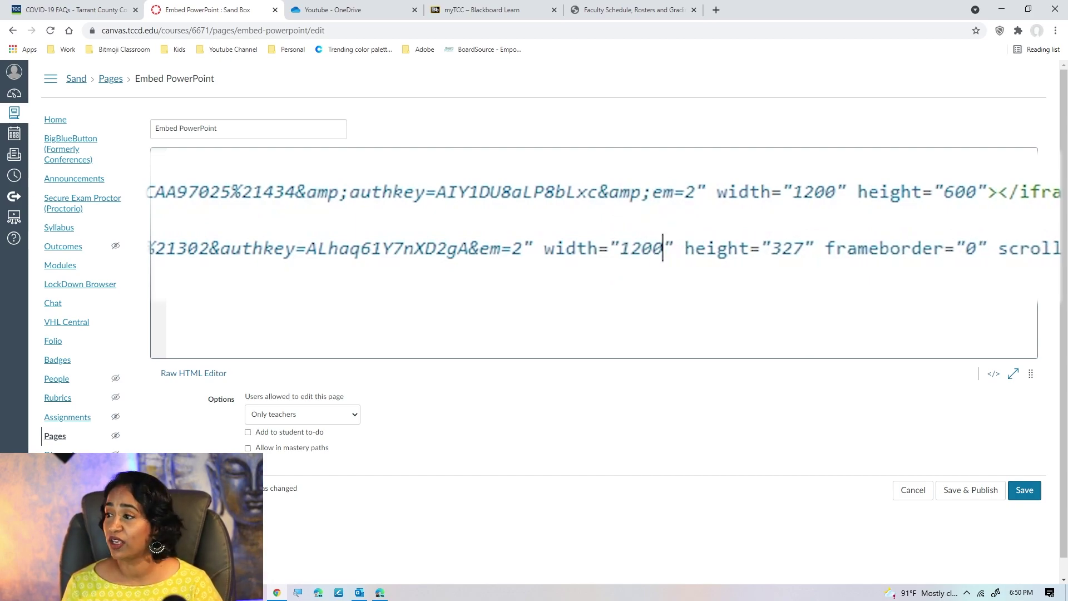
click(804, 248)
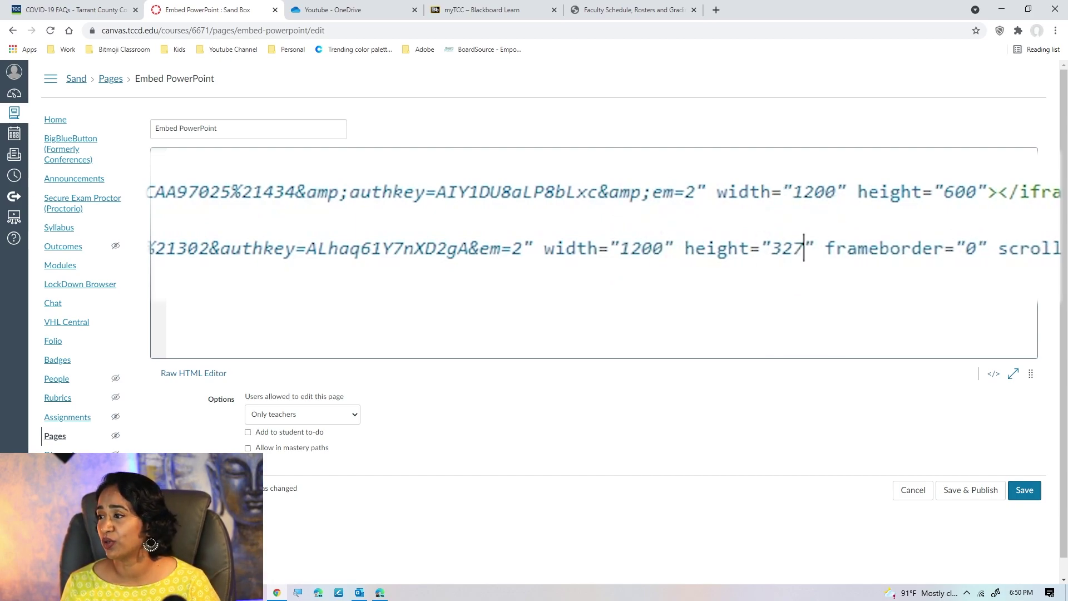
key(BackSpace)
key(BackSpace)
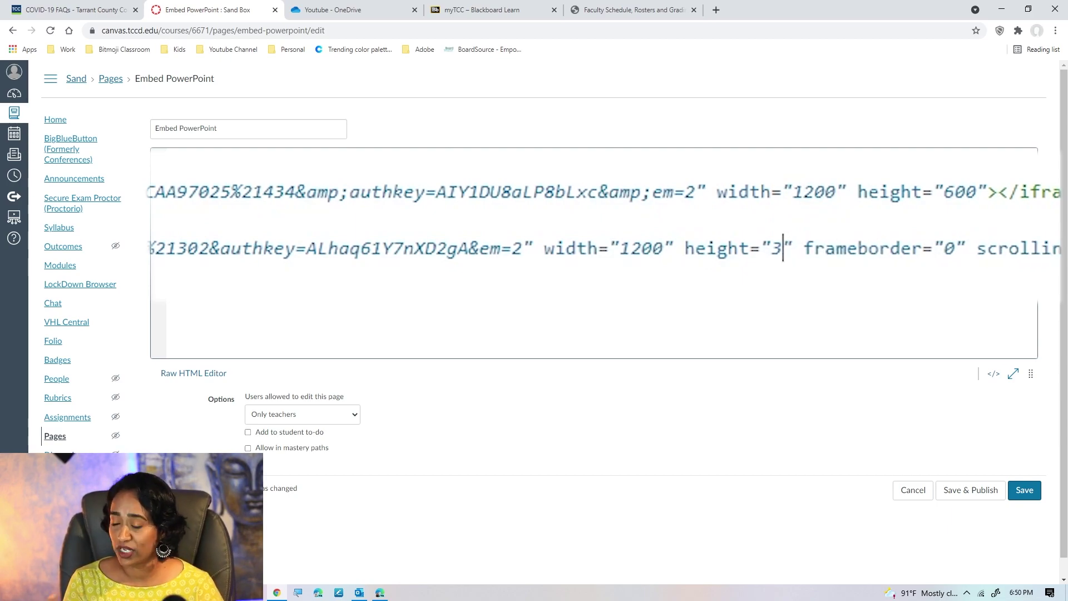
key(BackSpace)
text(600)
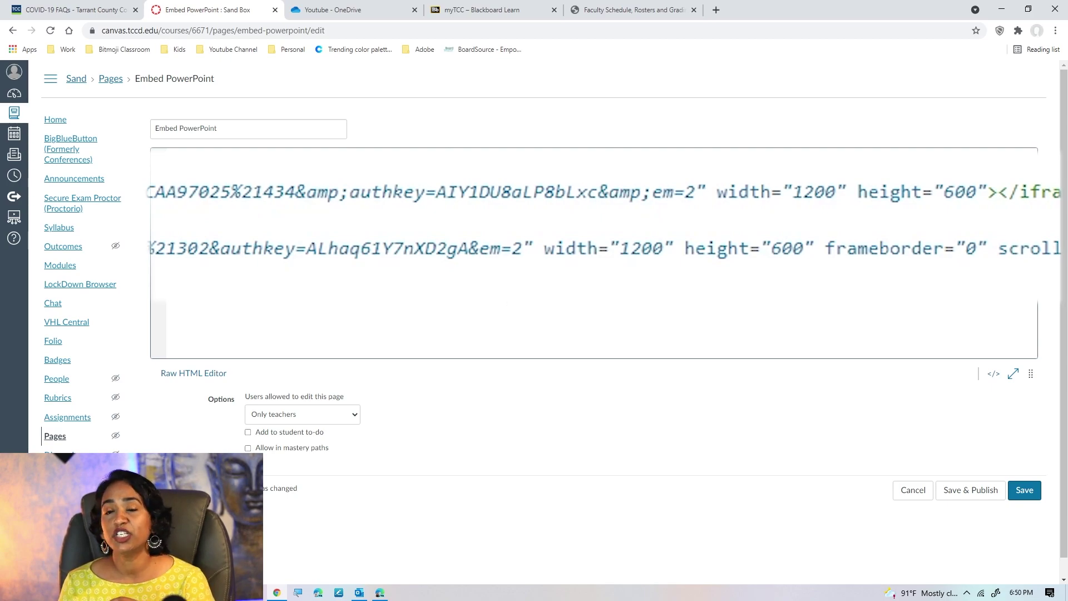
Step: Return to the rich content editor and save the Embed PowerPoint page
click(994, 373)
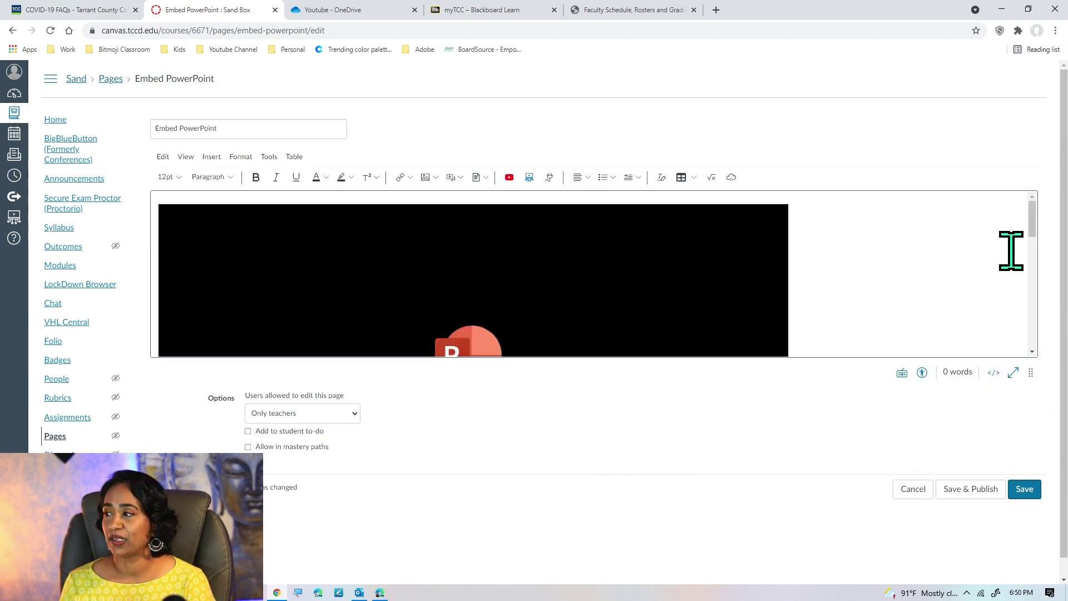
drag(1029, 222, 1024, 307)
click(1022, 490)
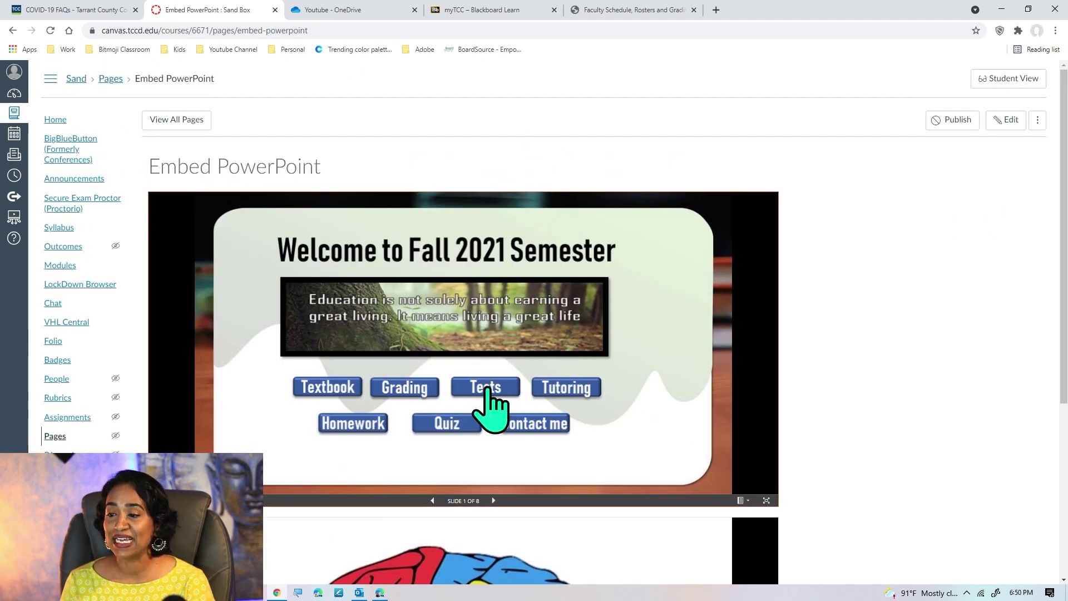
Step: Try the Textbook and Grading slides, then reveal the frontal and occipital lobe callouts
click(338, 389)
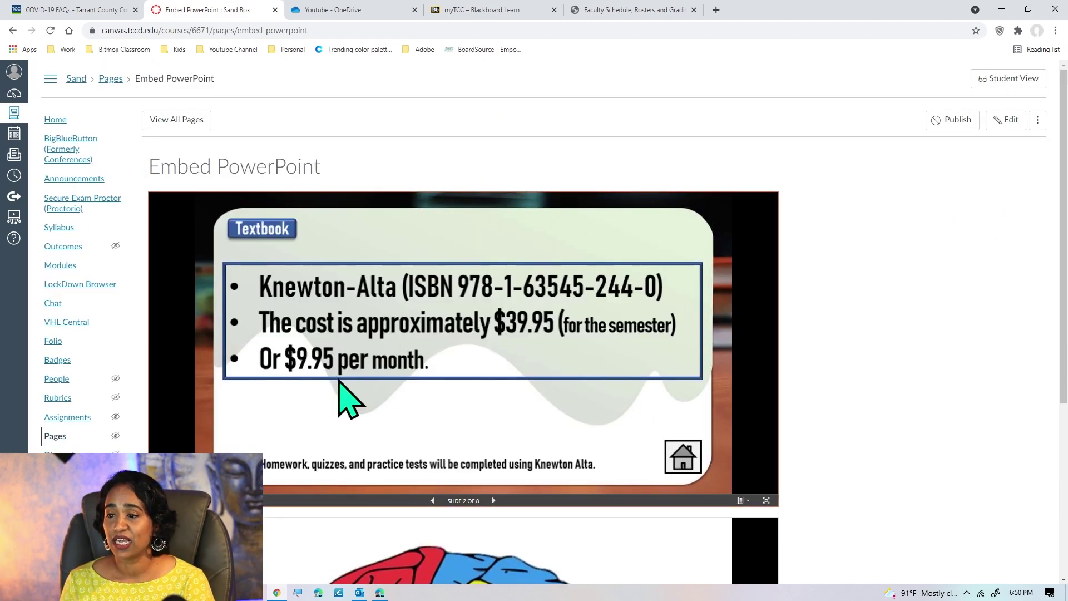
click(692, 466)
click(416, 388)
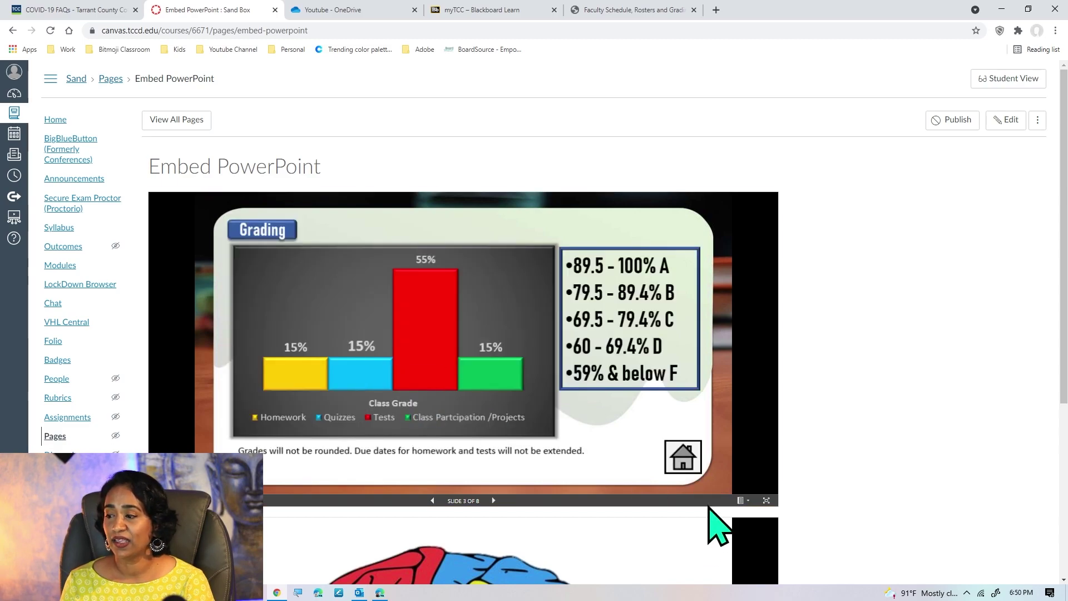
click(684, 467)
scroll(692, 472, down, 3)
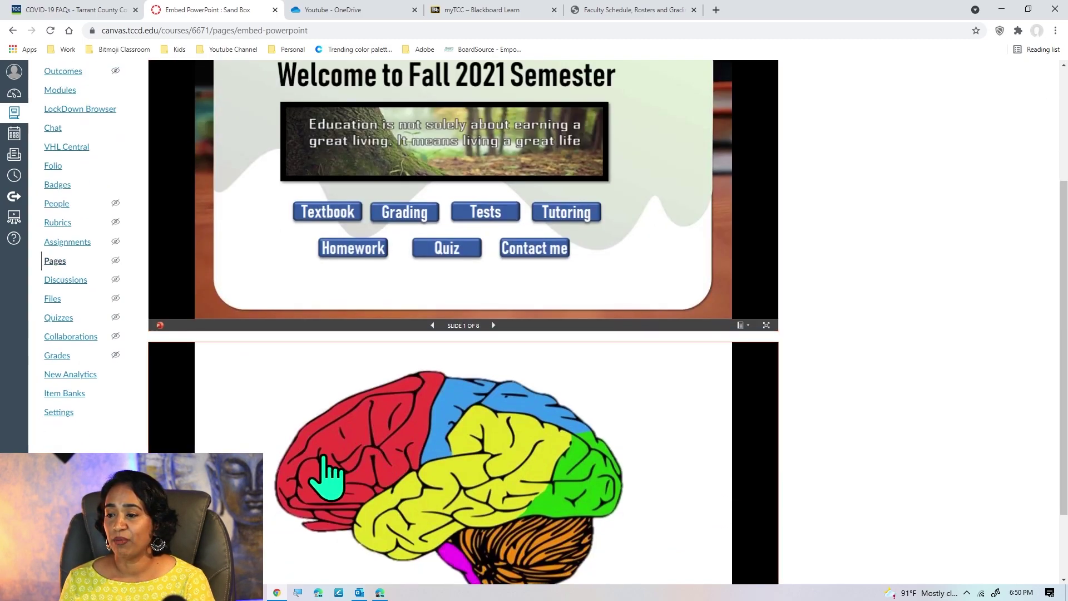
click(326, 477)
scroll(615, 428, down, 2)
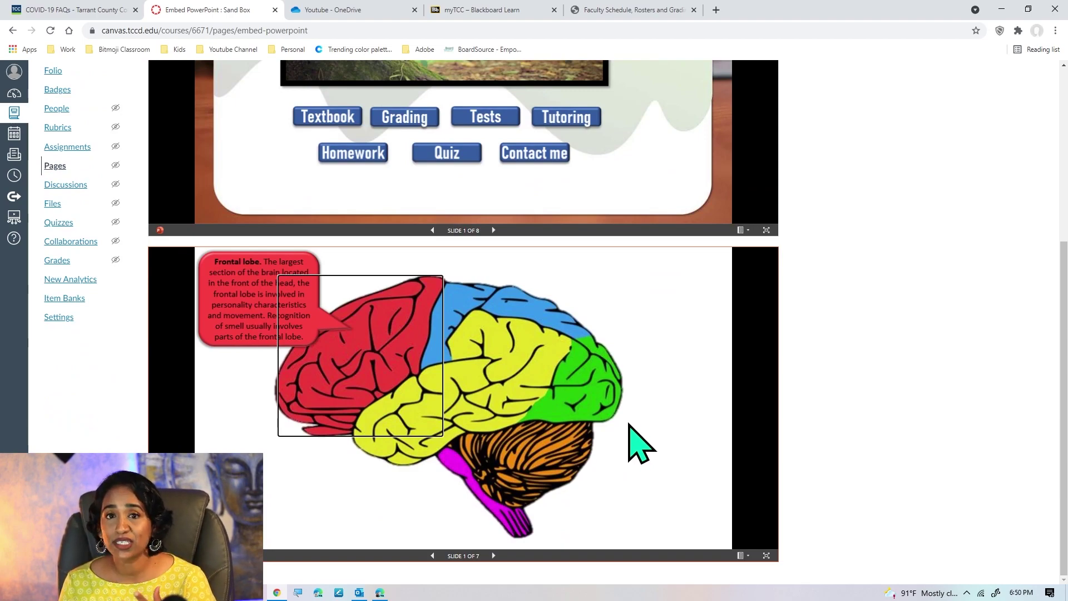
click(596, 394)
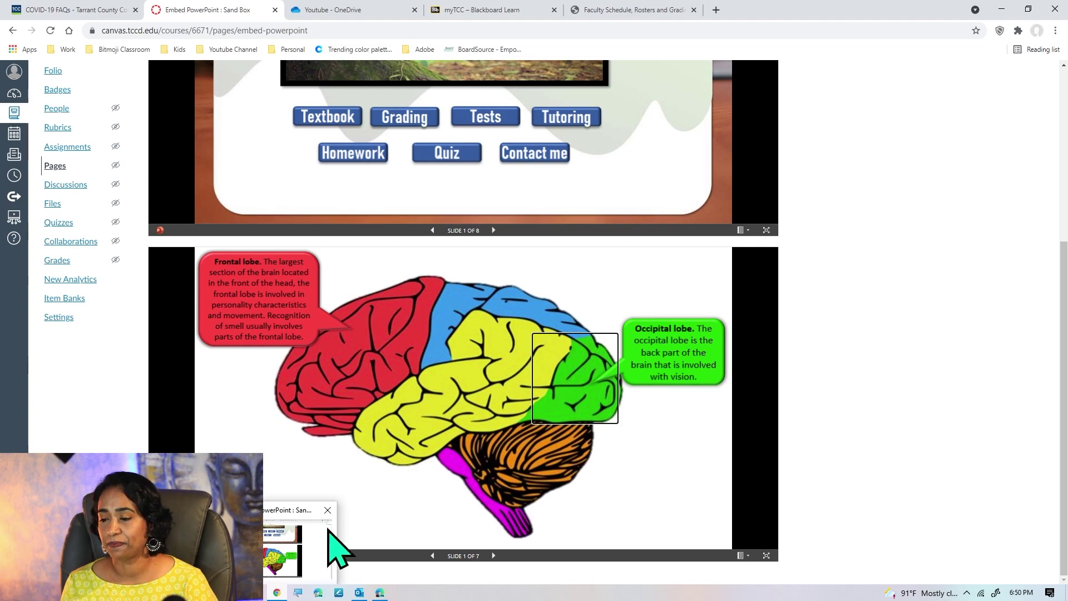
Step: Open the Syllabus presentation in its own window, then return to the Embed PowerPoint tab
click(766, 230)
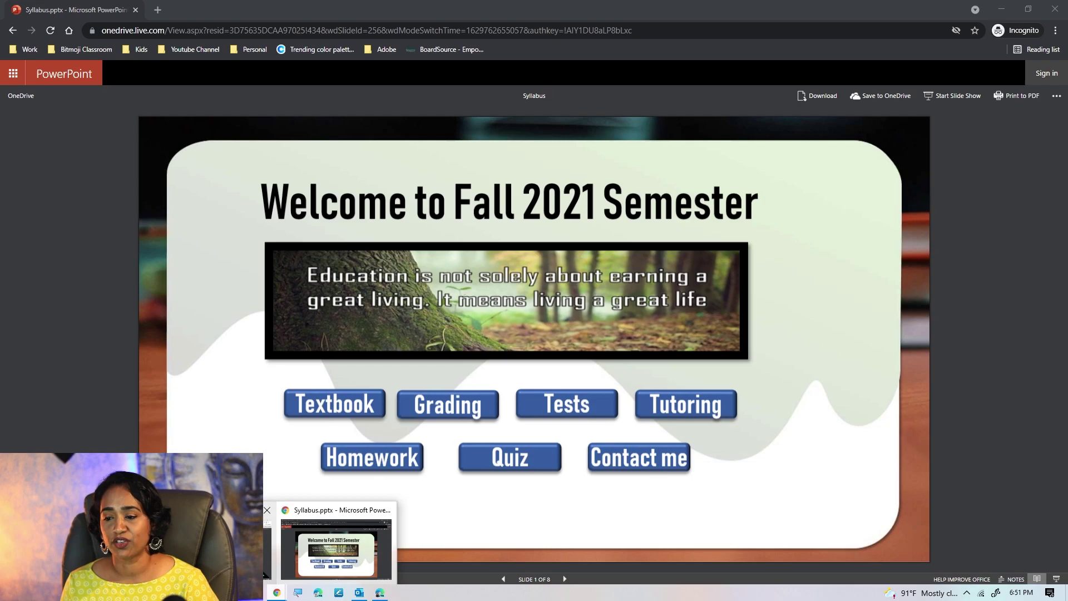
click(334, 539)
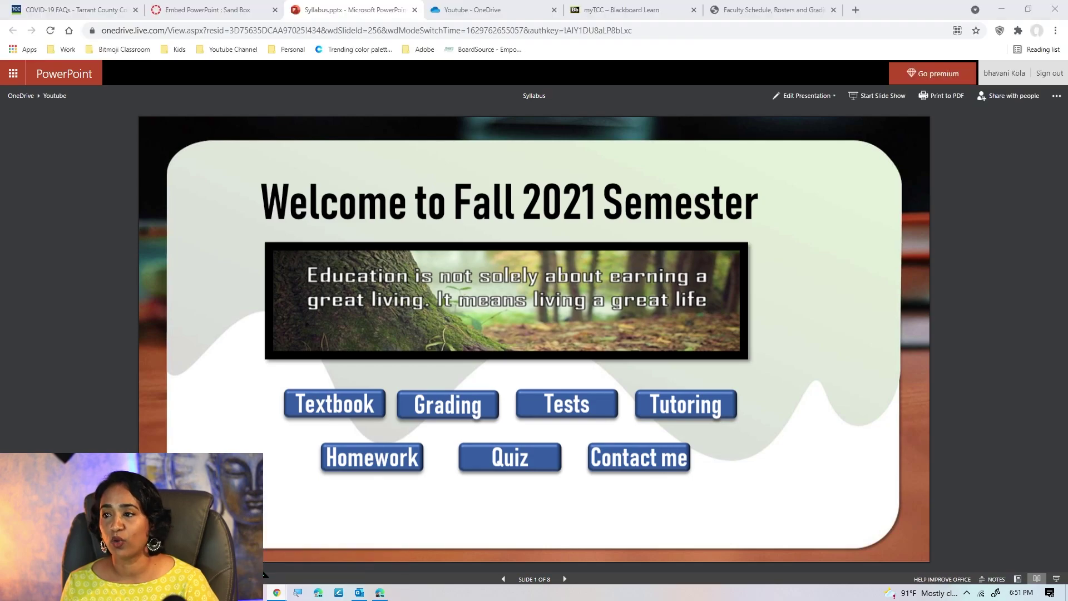
click(239, 10)
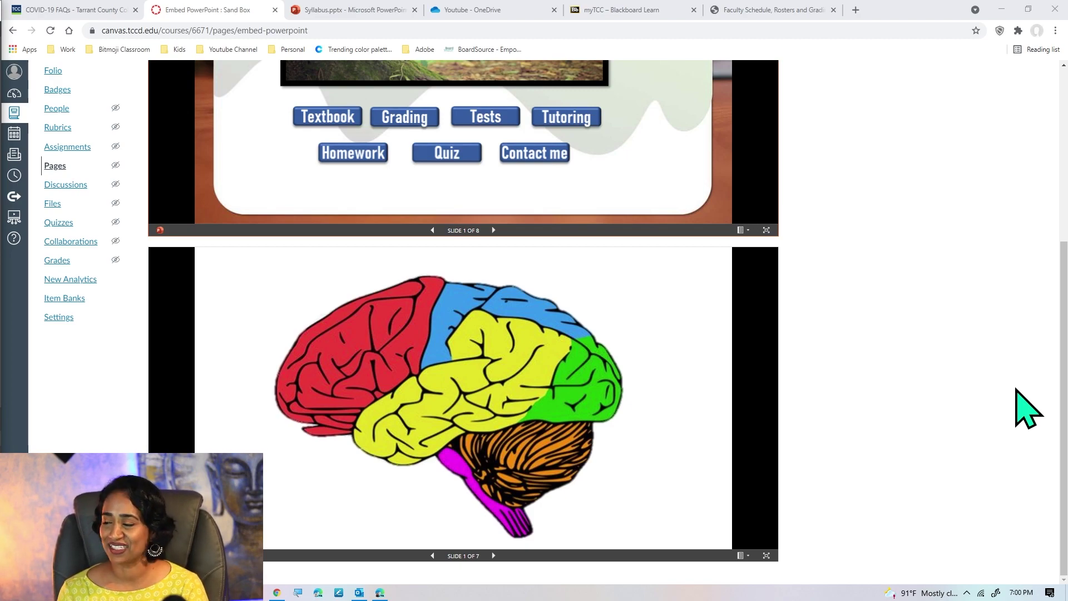
Step: Start a new course page titled 'Embed Word-PDF'
click(55, 166)
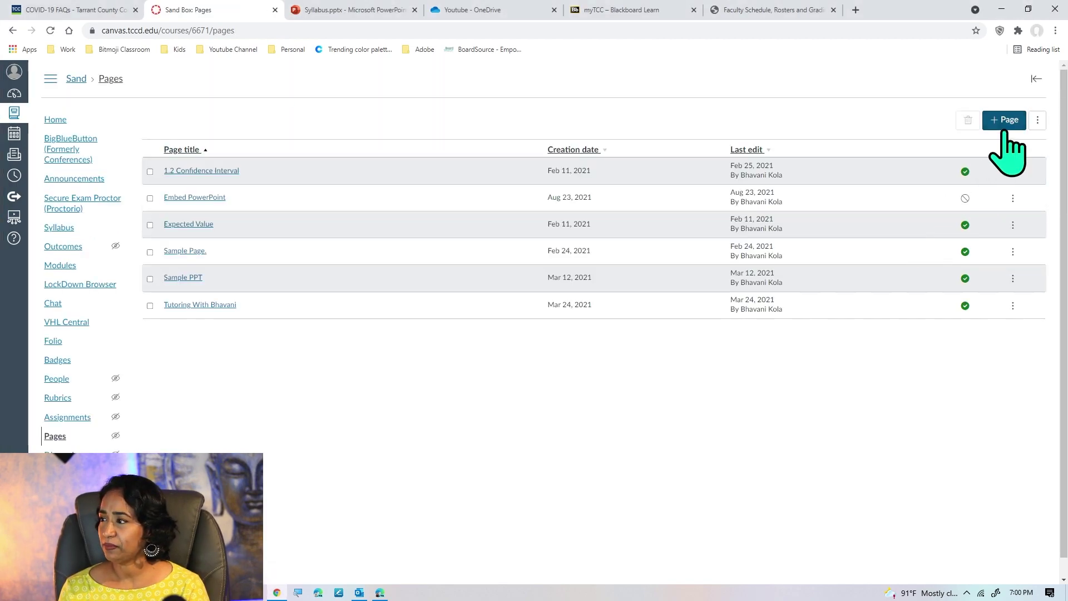
click(1004, 124)
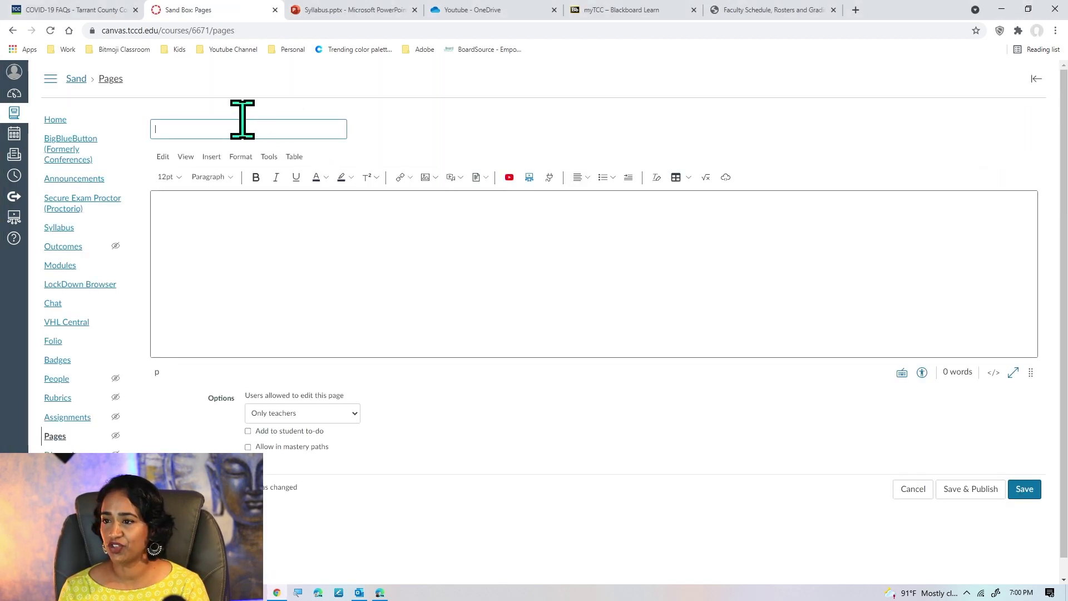
click(243, 128)
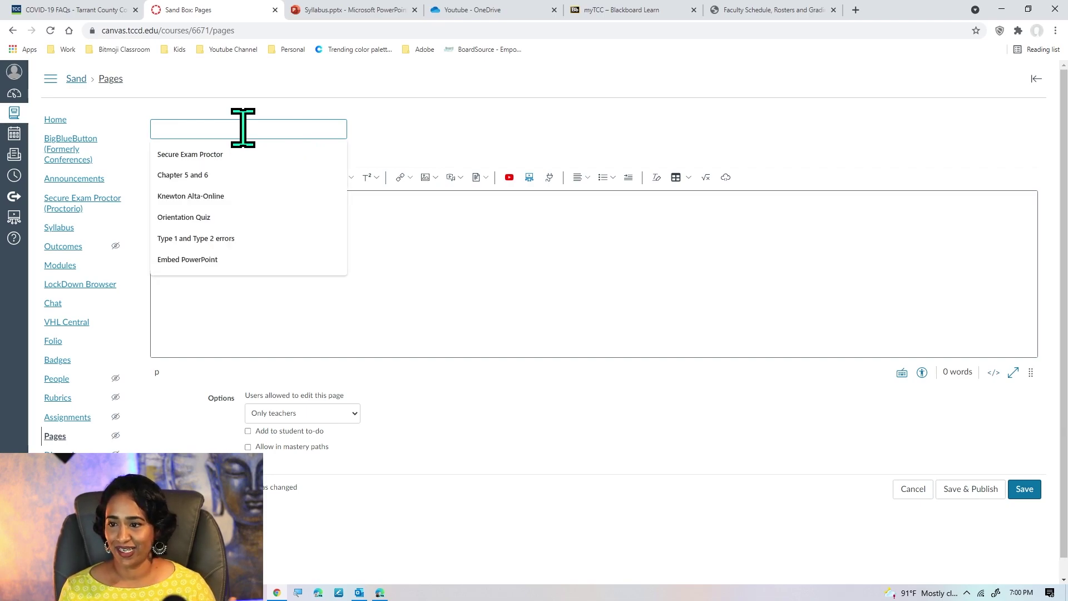
text(Embed Word-PDF)
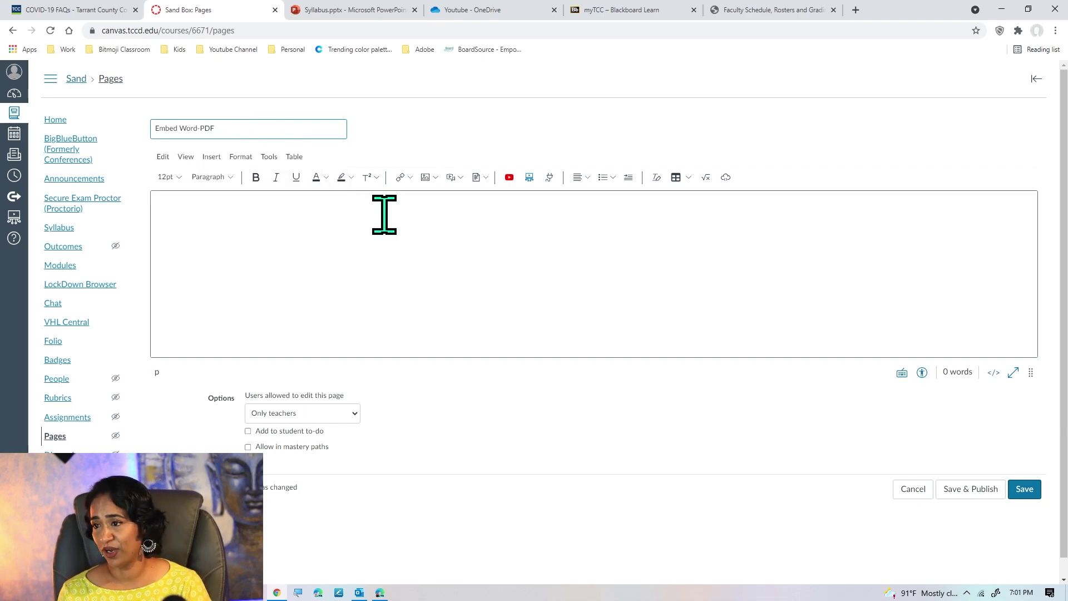
Step: Upload Section 6.2.pdf from the Desktop and insert its link into the page body
click(484, 199)
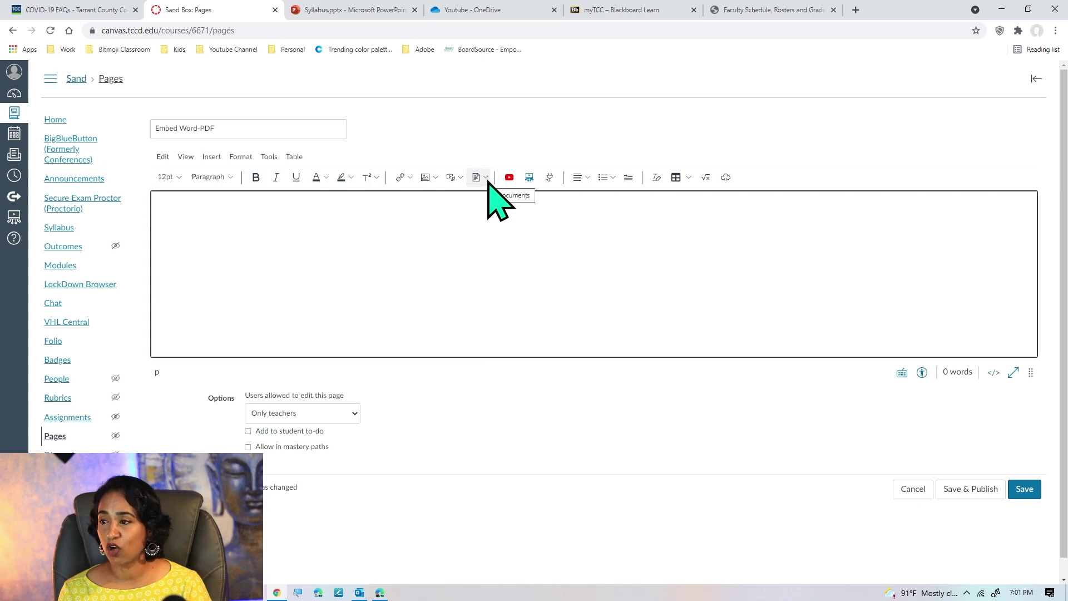
click(488, 179)
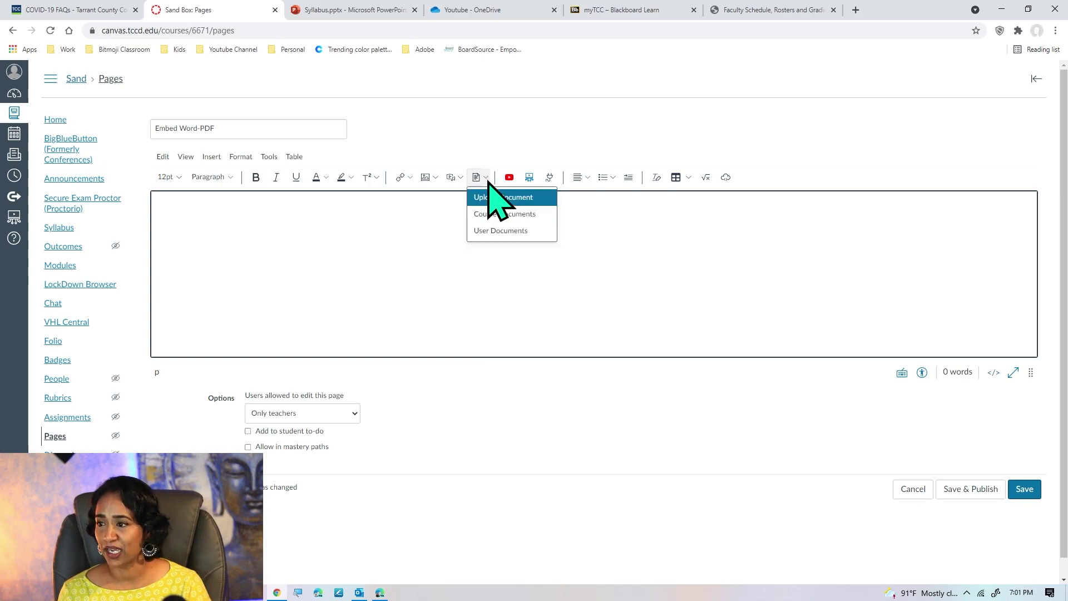
click(500, 200)
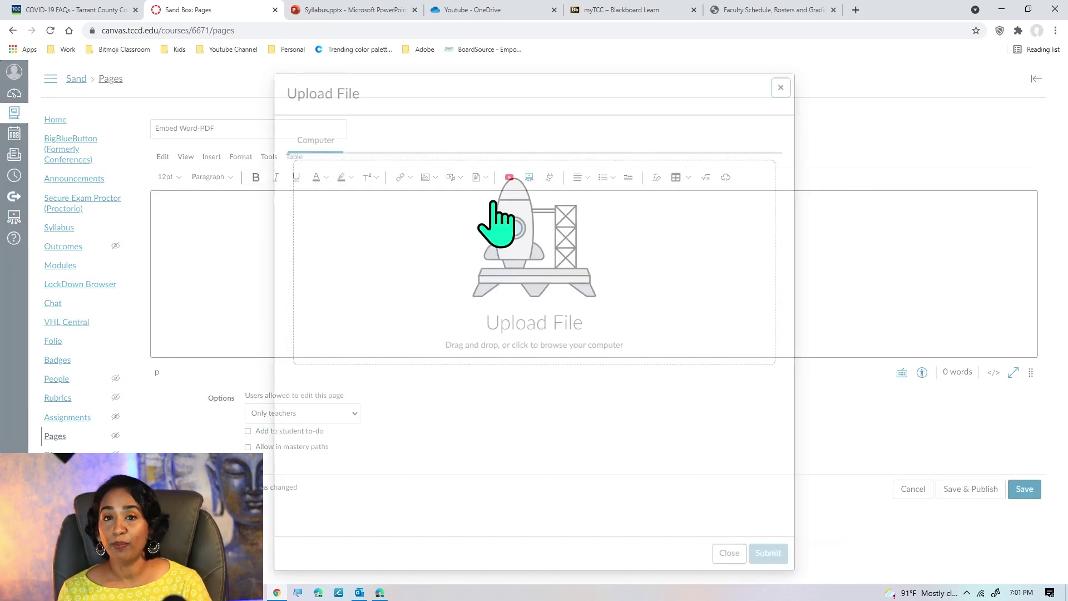
click(489, 245)
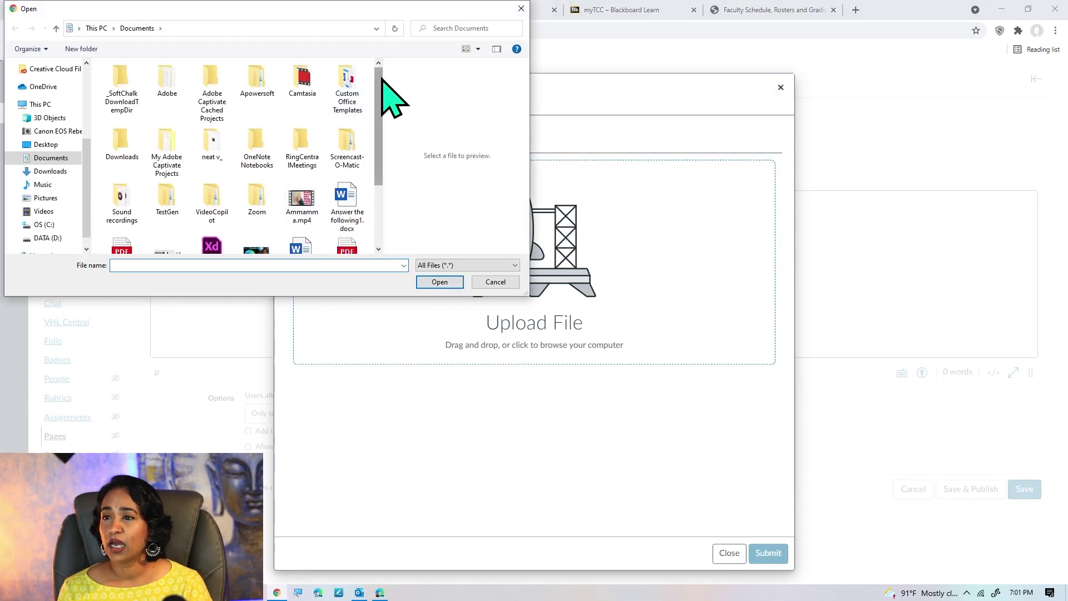
click(50, 144)
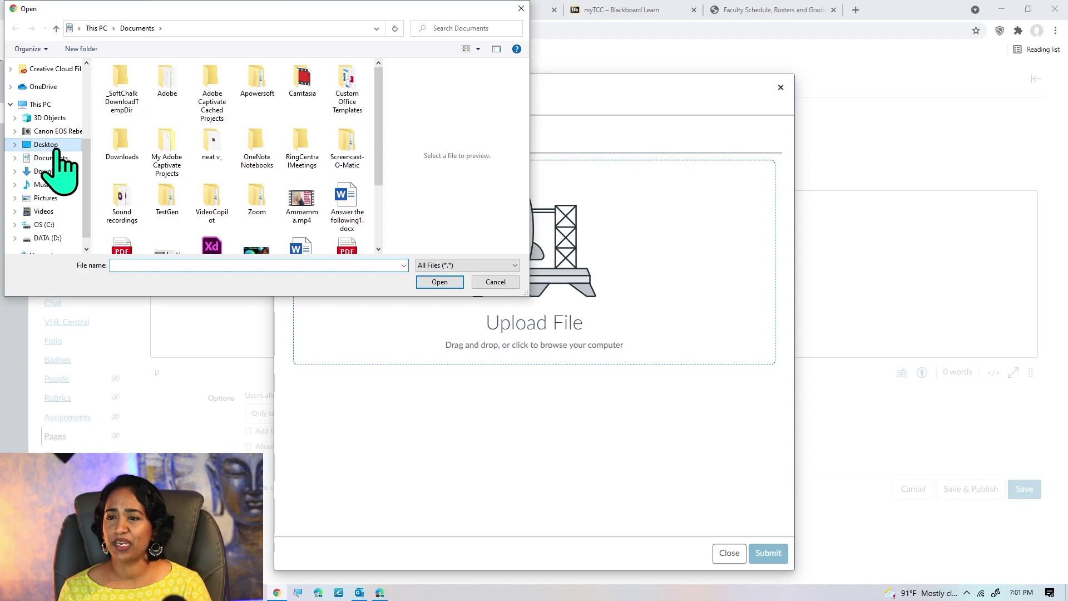
scroll(381, 97, down, 3)
drag(382, 99, 378, 126)
click(329, 141)
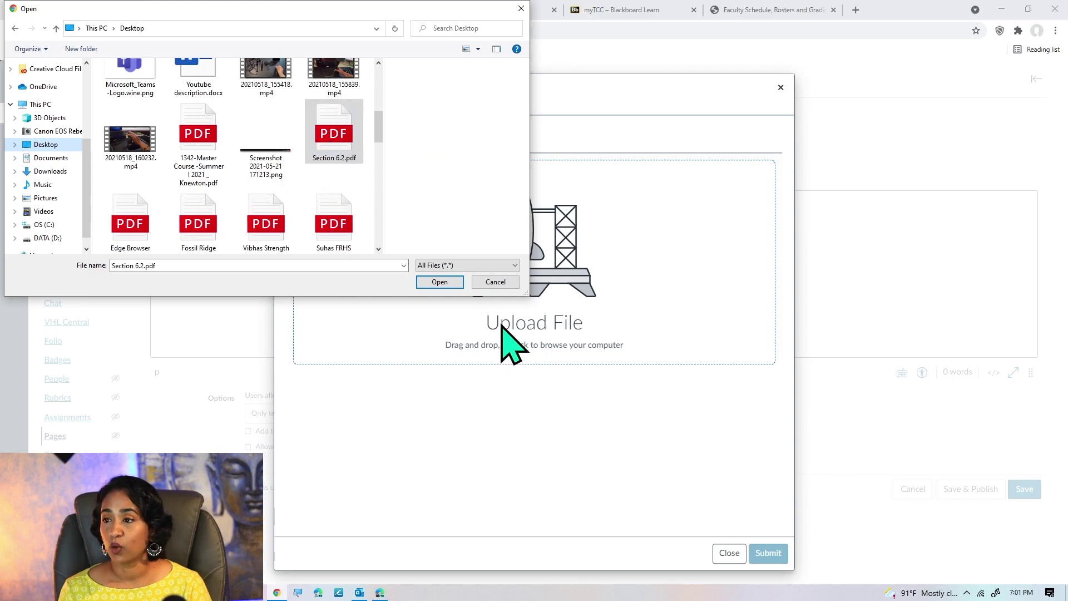
click(448, 281)
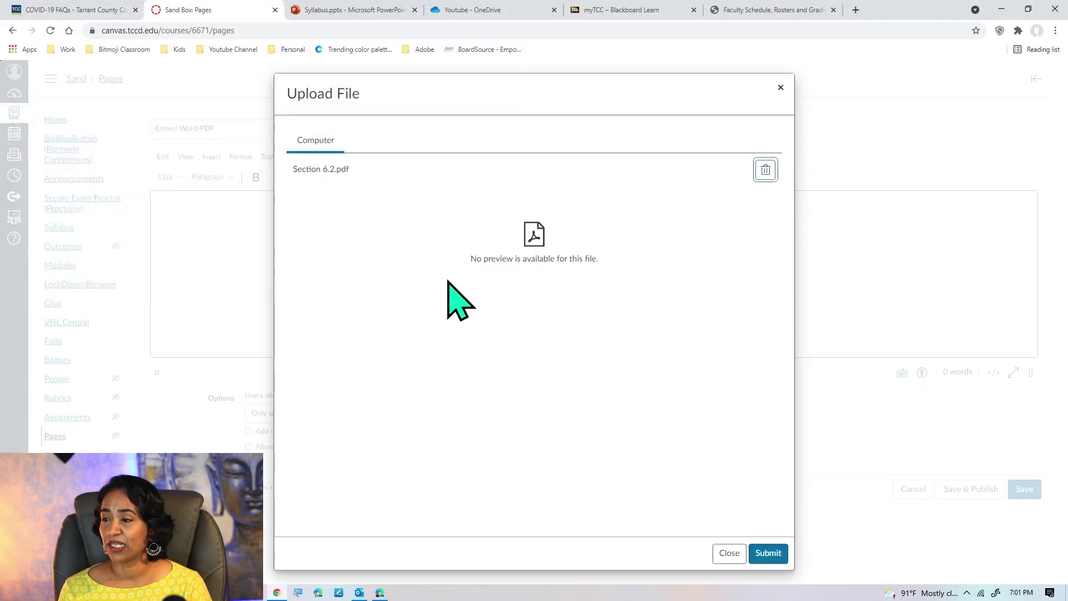
click(768, 553)
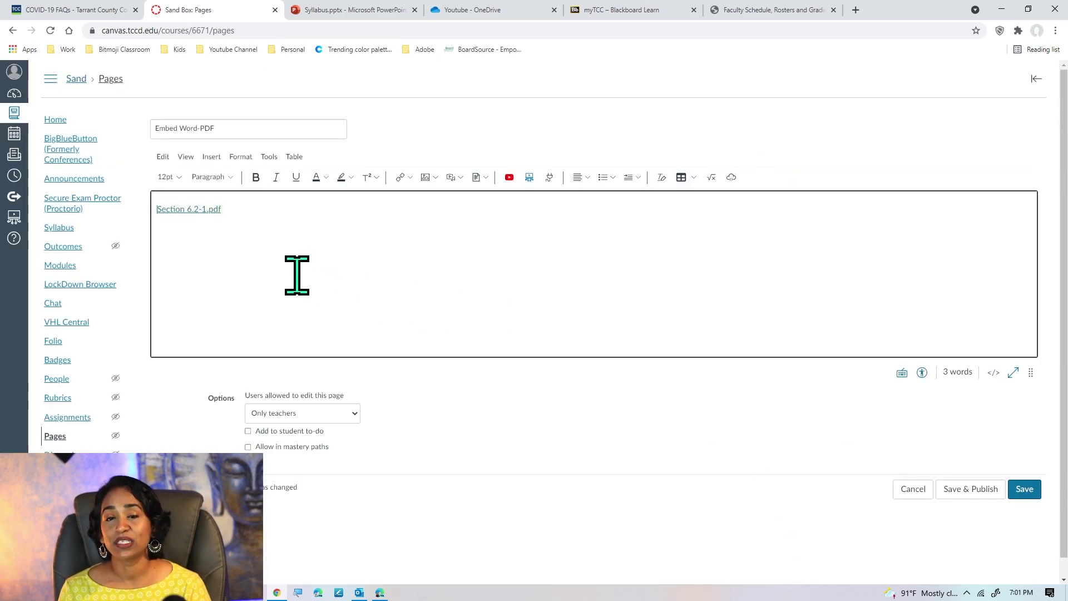
Step: Set the Section 6.2-1.pdf link to Preview inline, expanded by default, and save the page
click(190, 210)
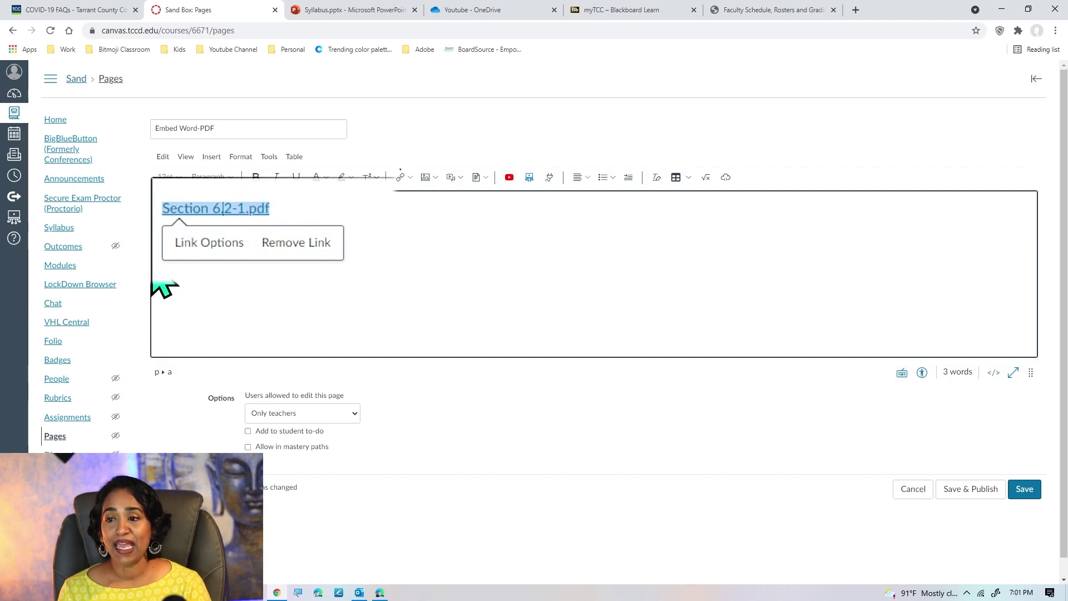
click(209, 245)
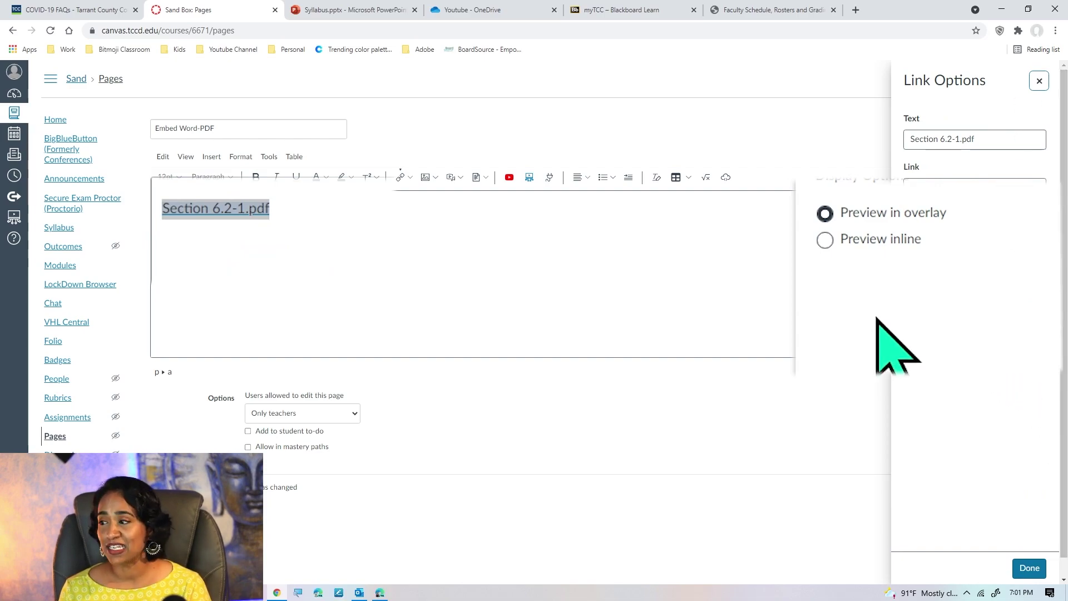
click(825, 240)
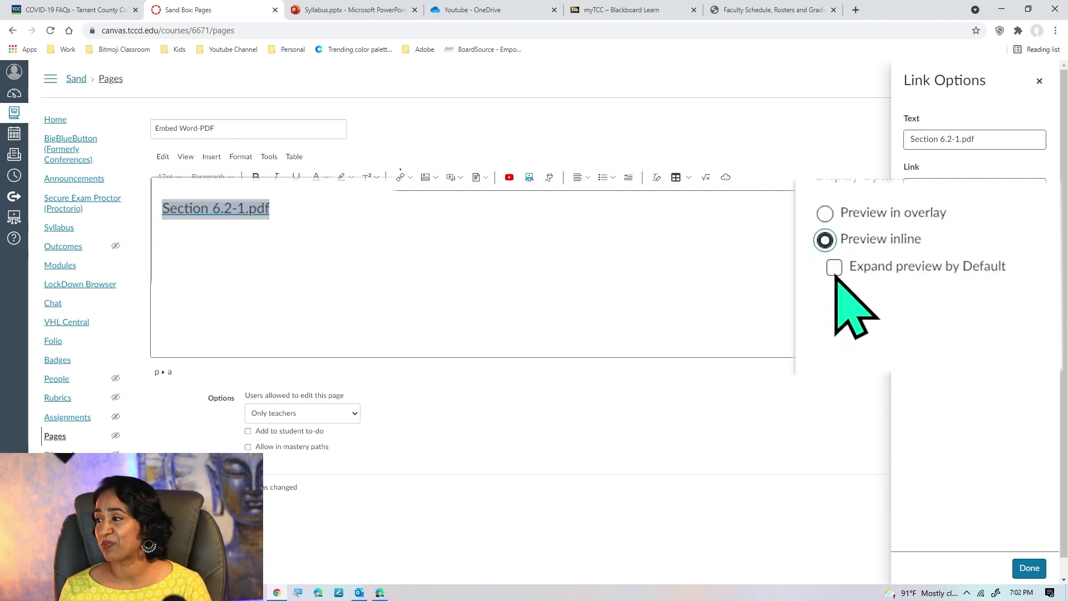
click(834, 269)
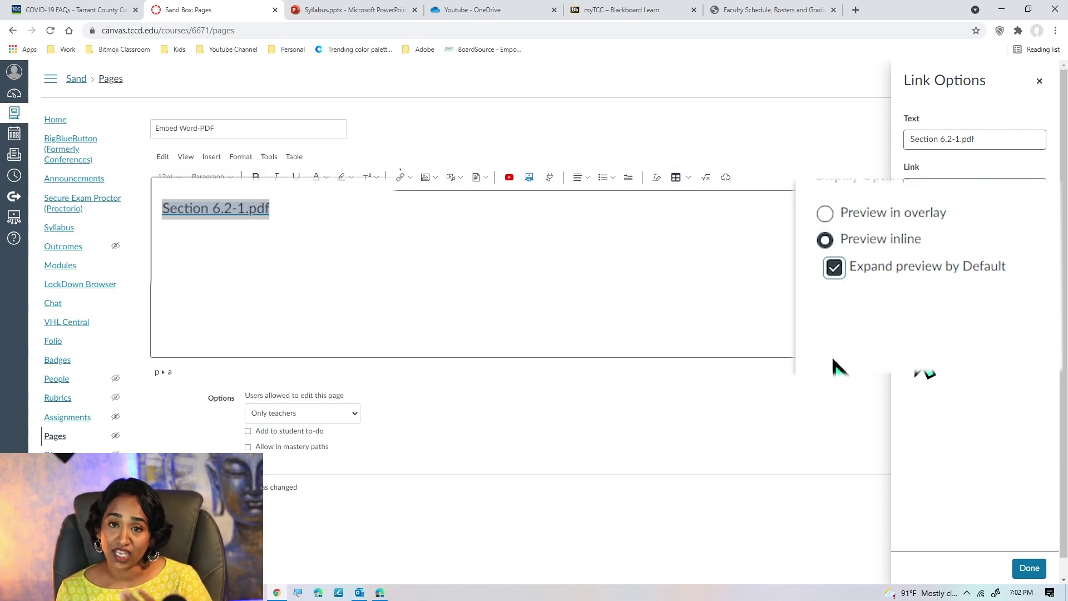
click(1028, 568)
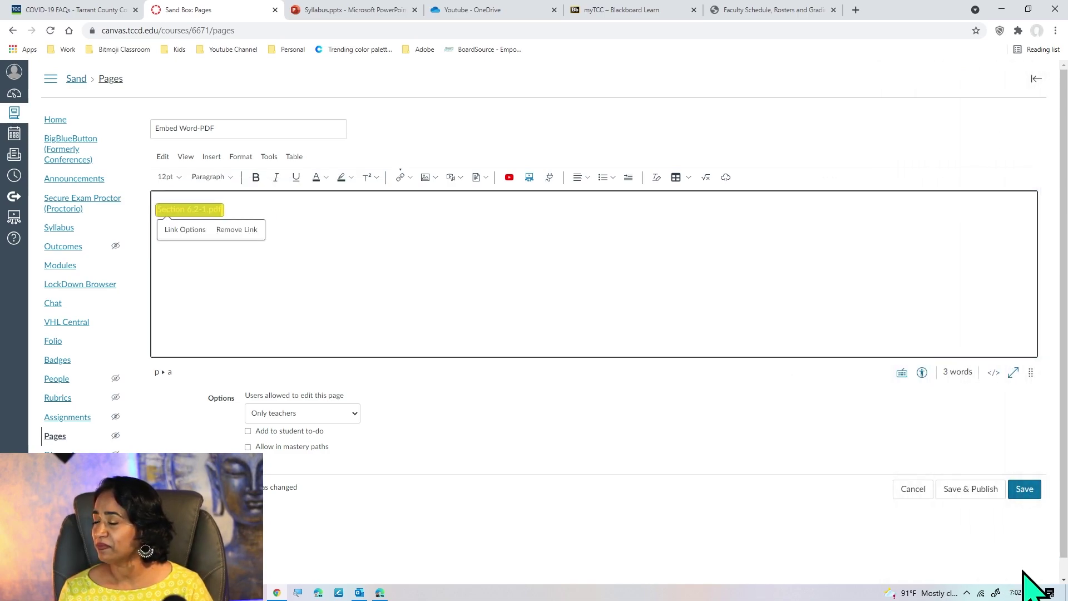
click(1025, 490)
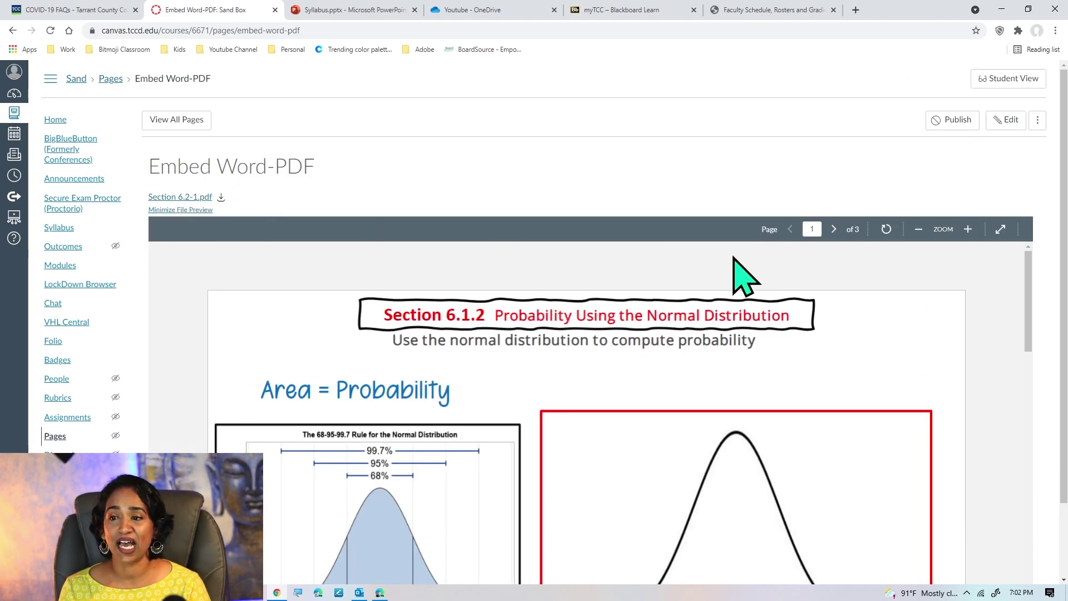
scroll(815, 362, down, 6)
scroll(822, 383, down, 8)
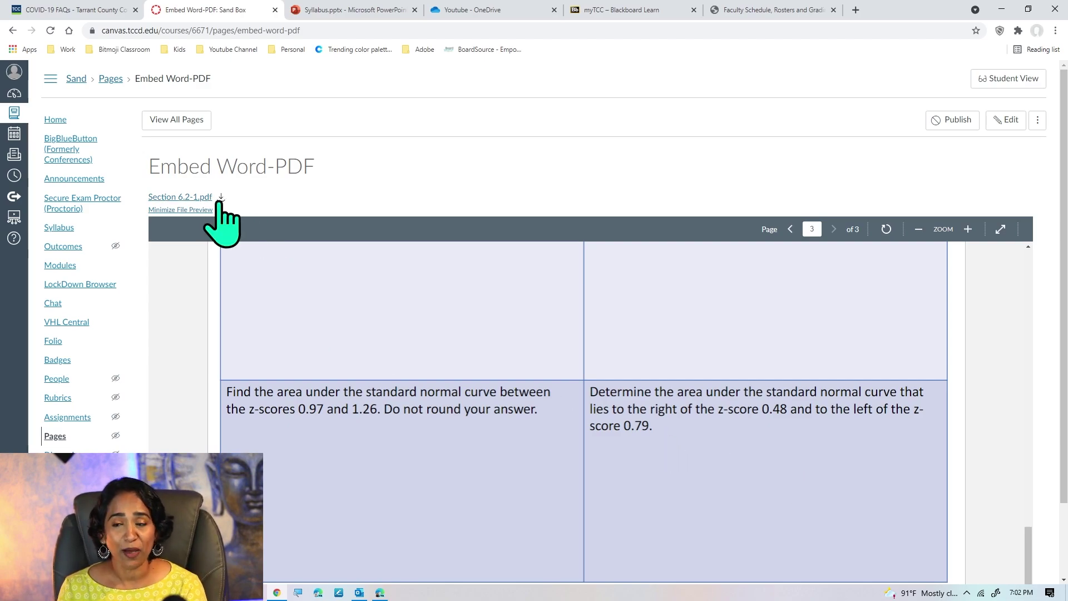
click(1019, 128)
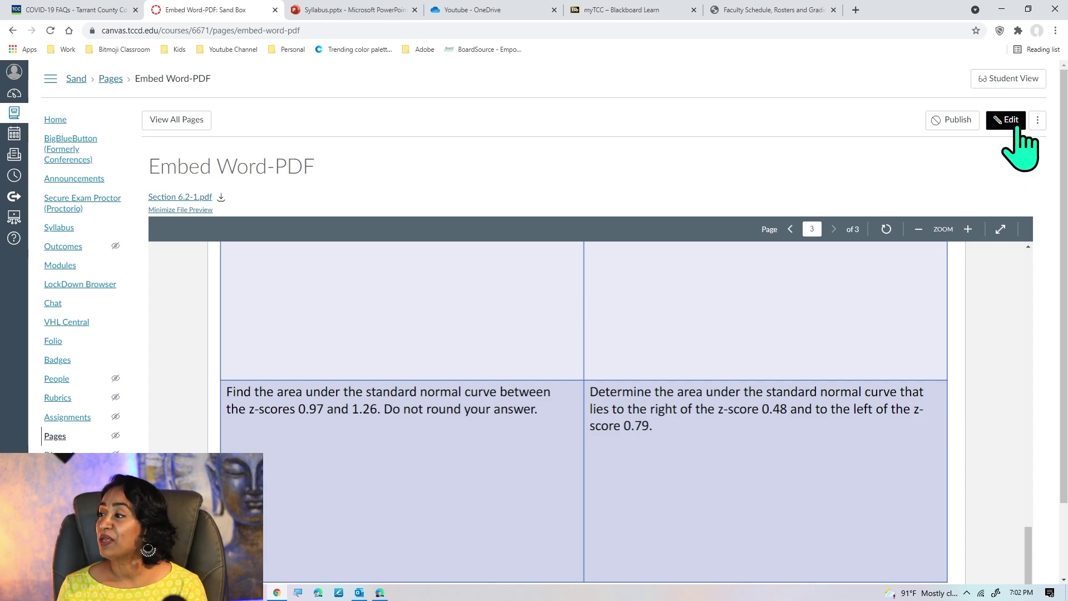
Step: Edit the page and insert an uploaded Sample word.docx link after the PDF link
click(1019, 126)
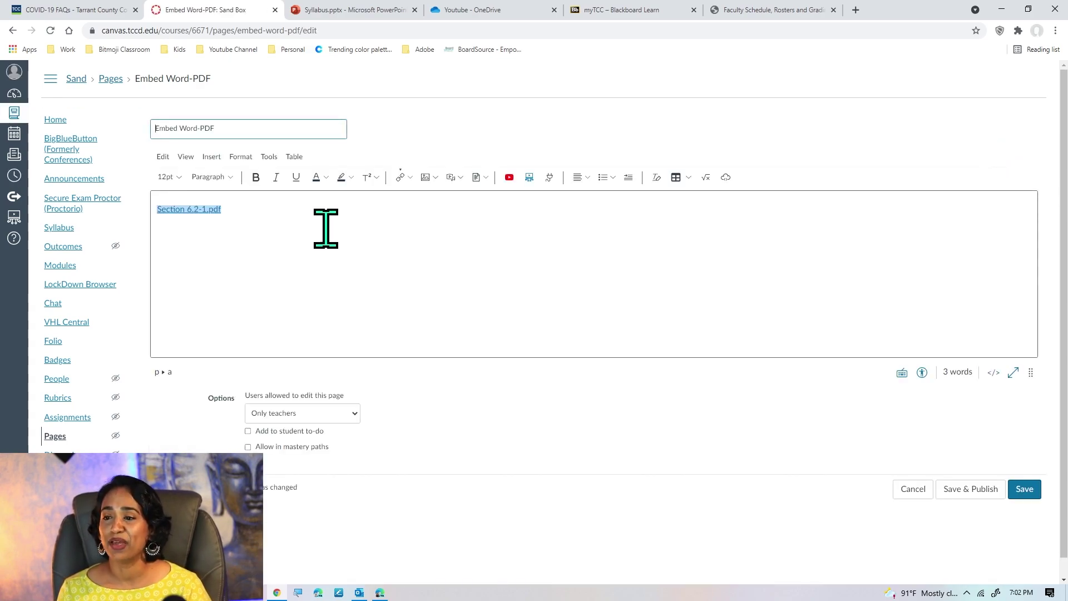
click(292, 212)
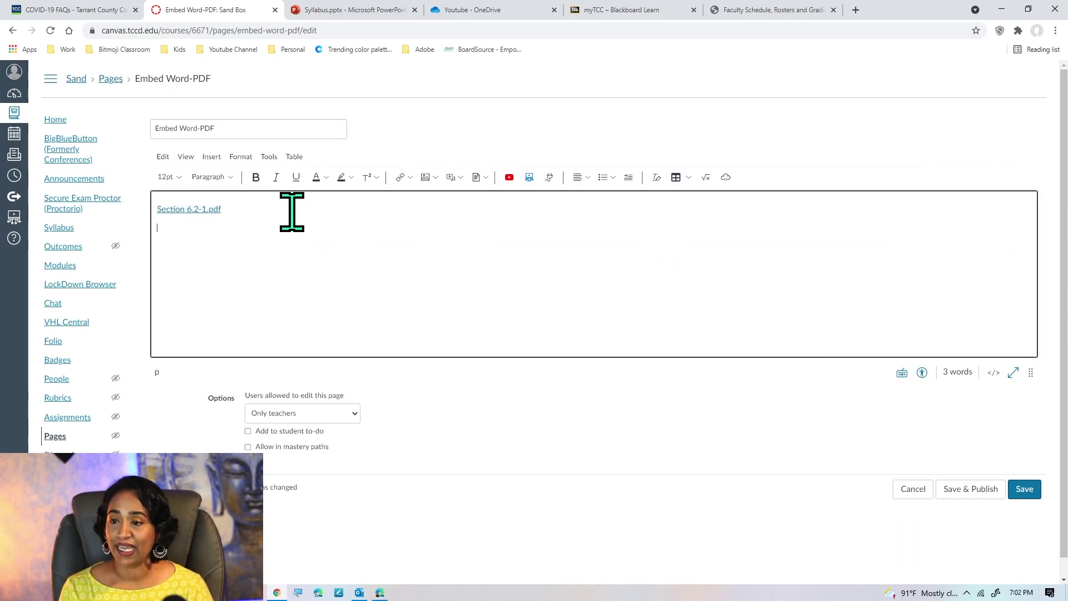
click(481, 177)
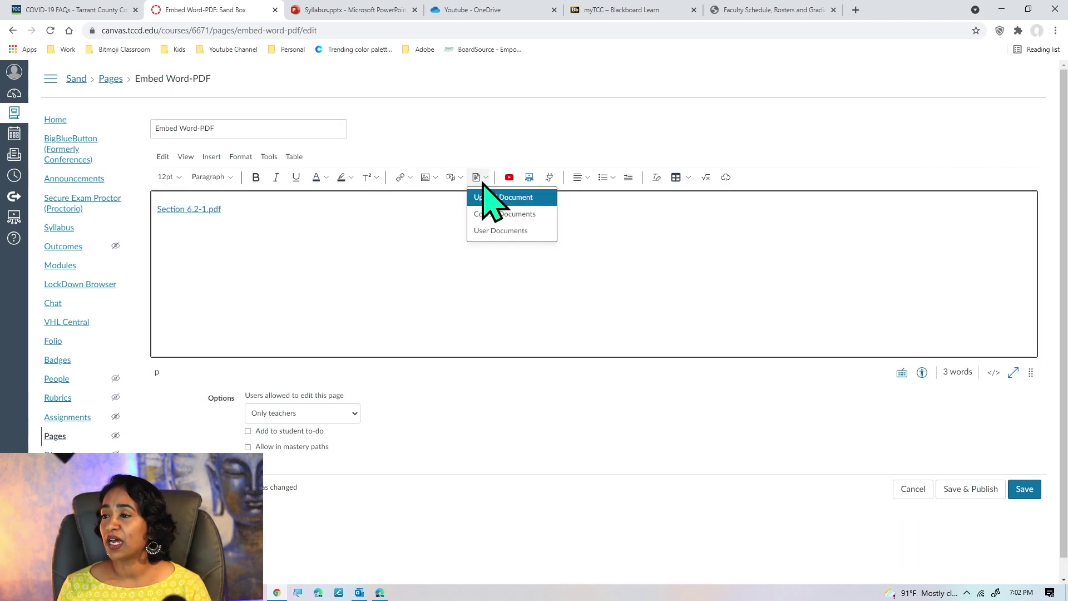
click(490, 198)
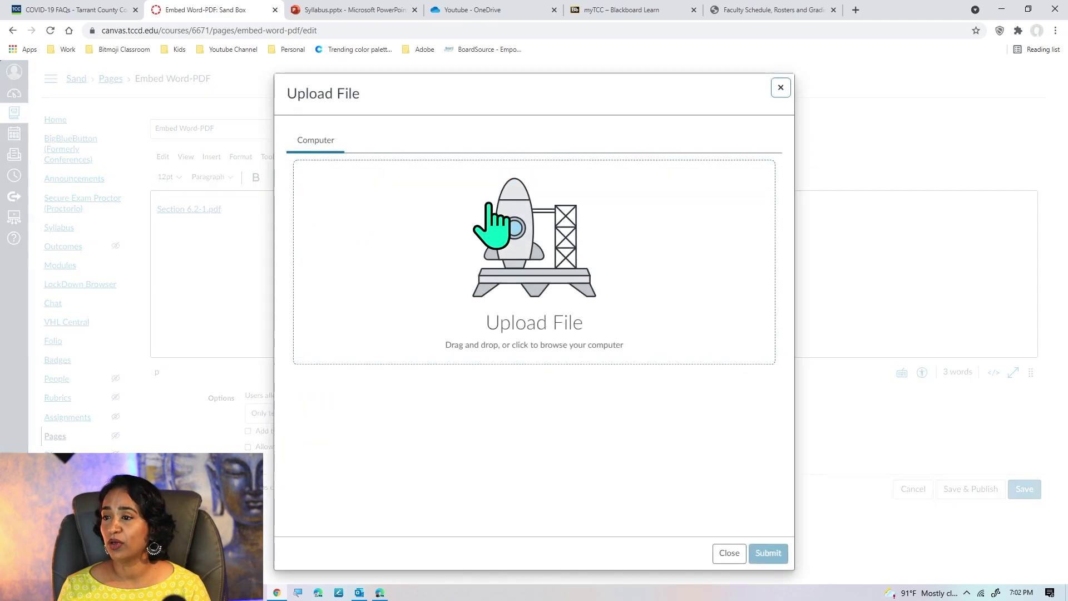
click(488, 281)
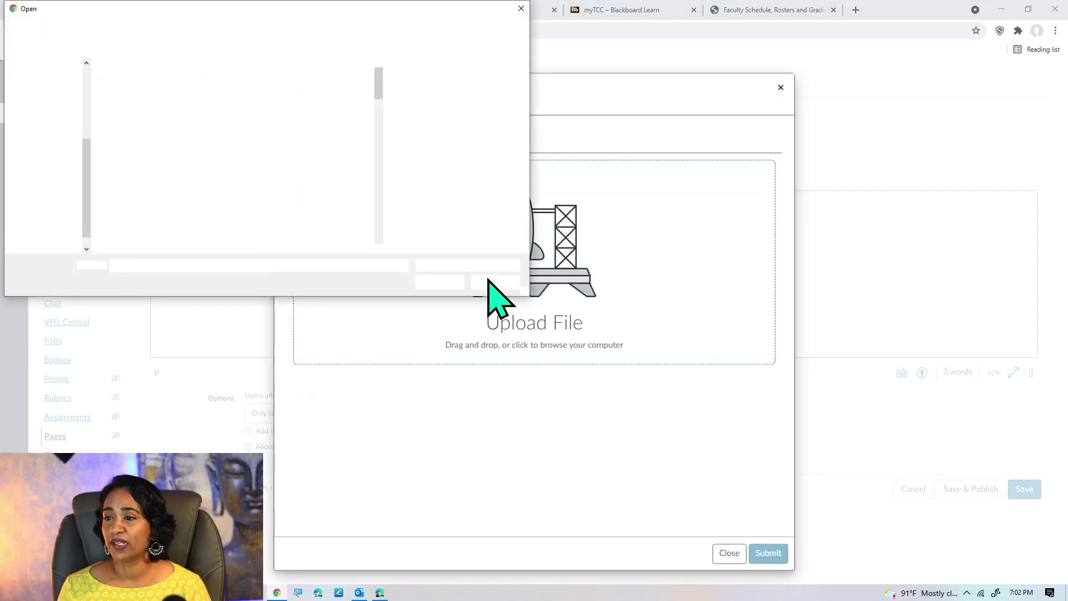
drag(381, 86, 398, 253)
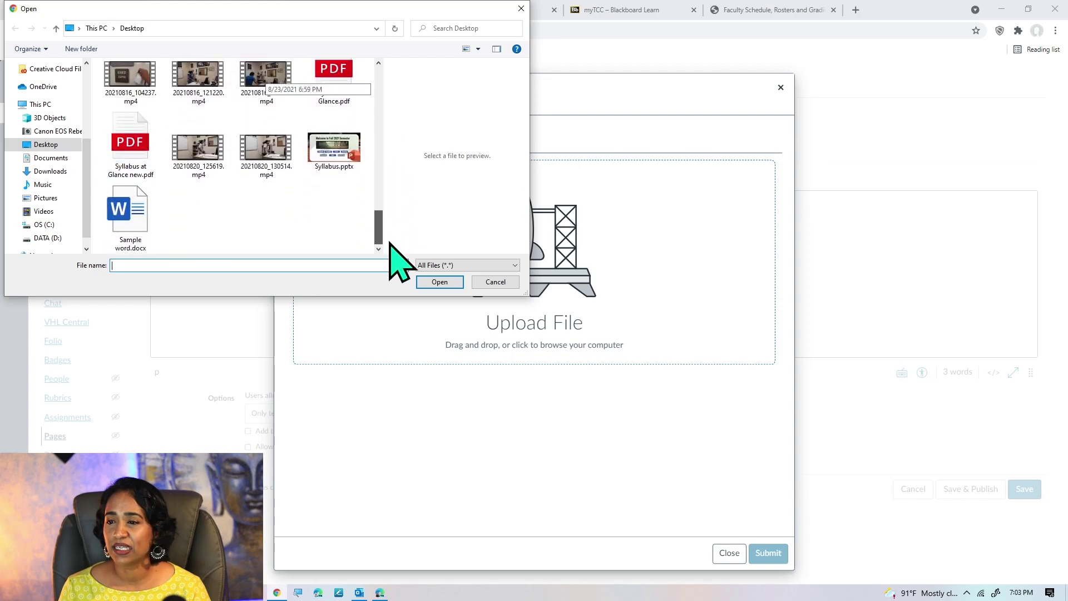
click(134, 233)
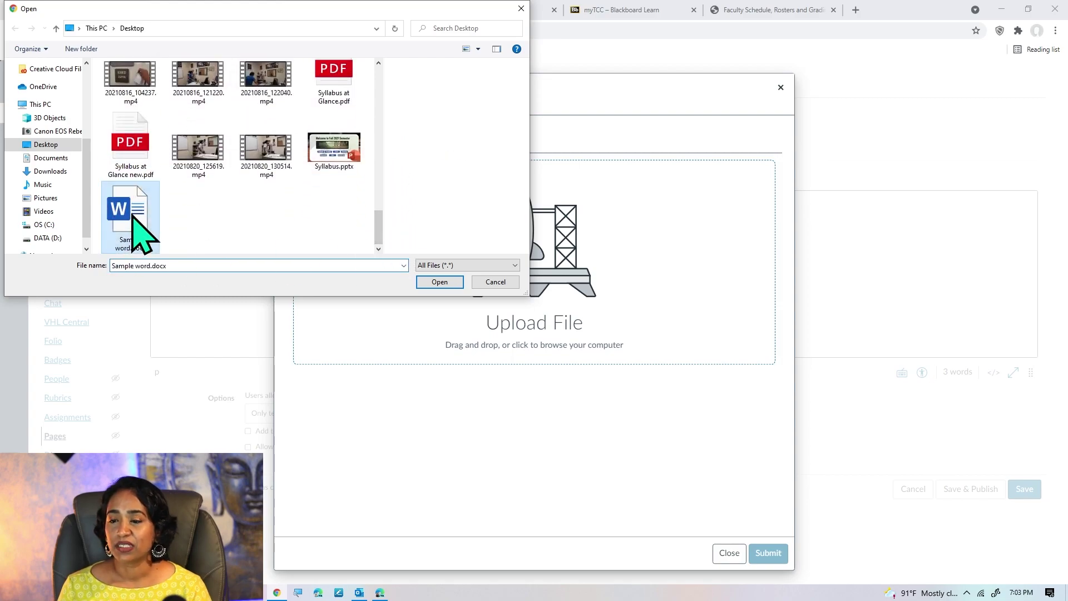
click(439, 282)
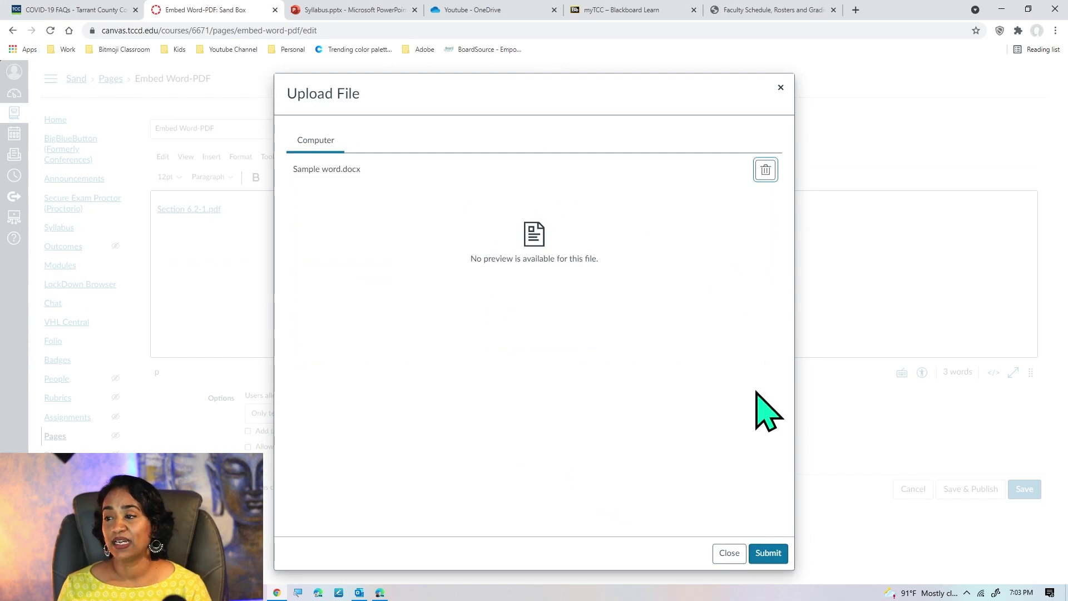
click(769, 553)
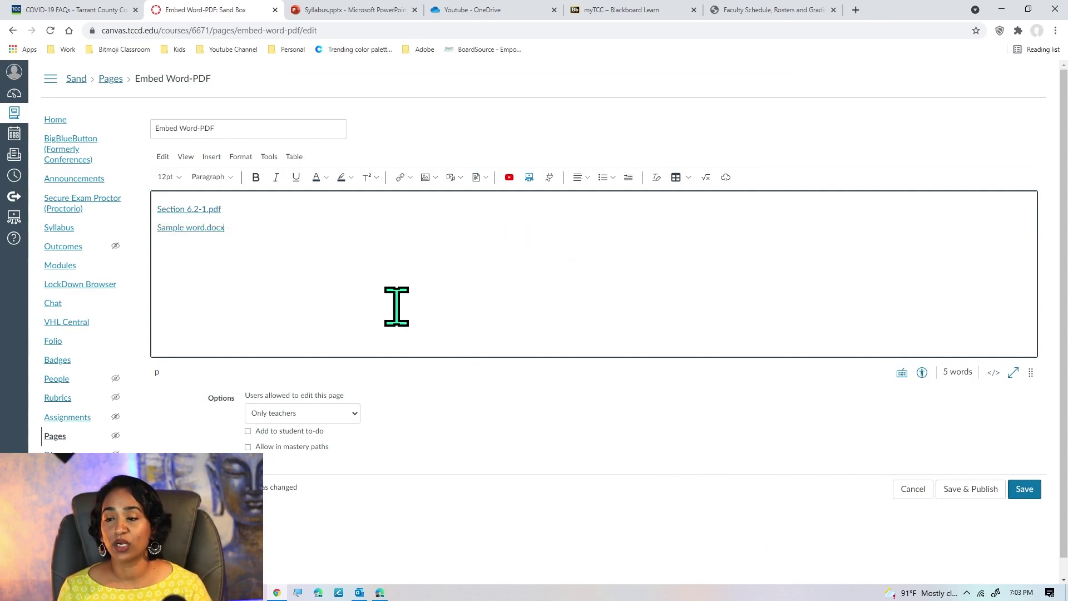
Step: Set the Sample word.docx link to Preview inline, expanded by default, then save
click(227, 238)
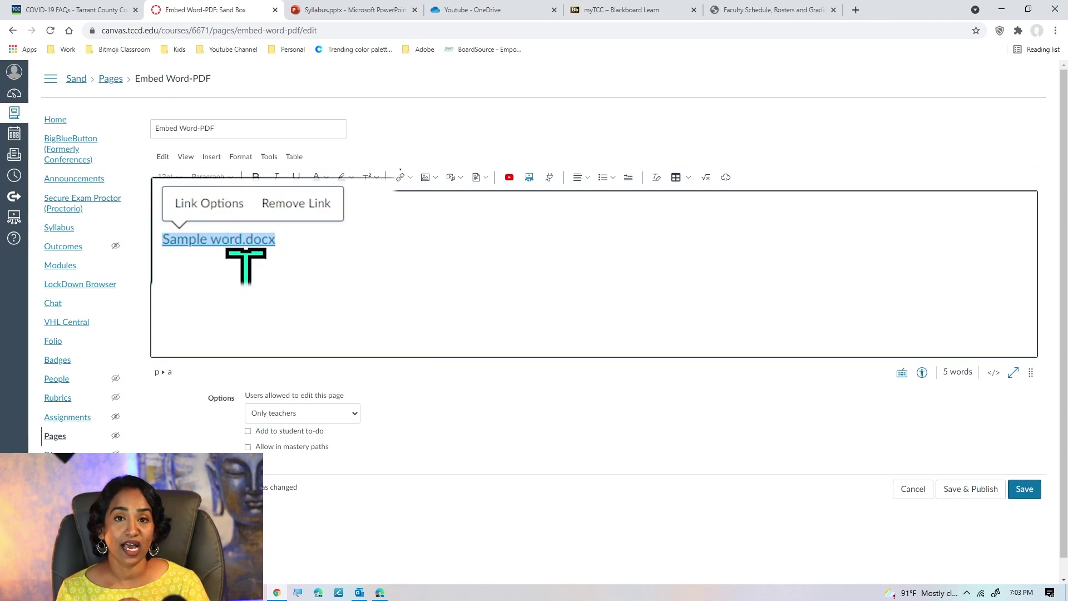
click(216, 204)
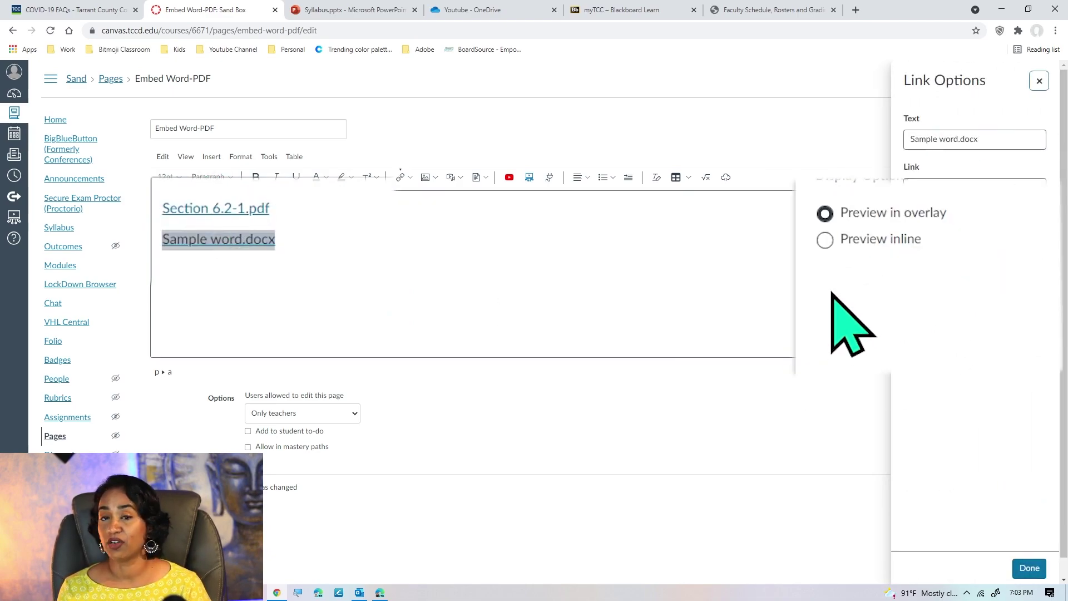
click(825, 241)
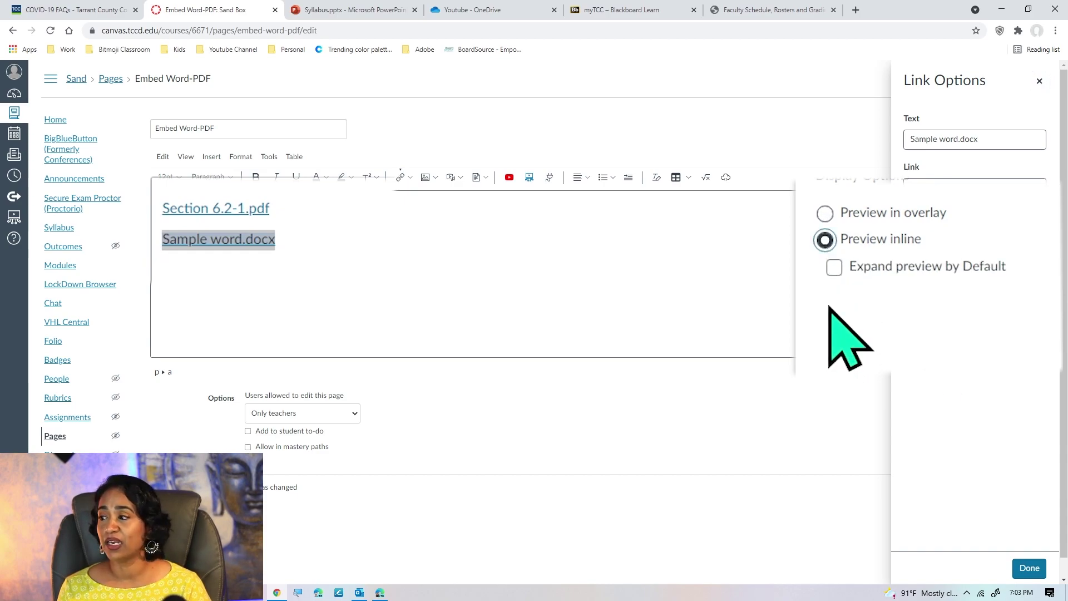
click(834, 267)
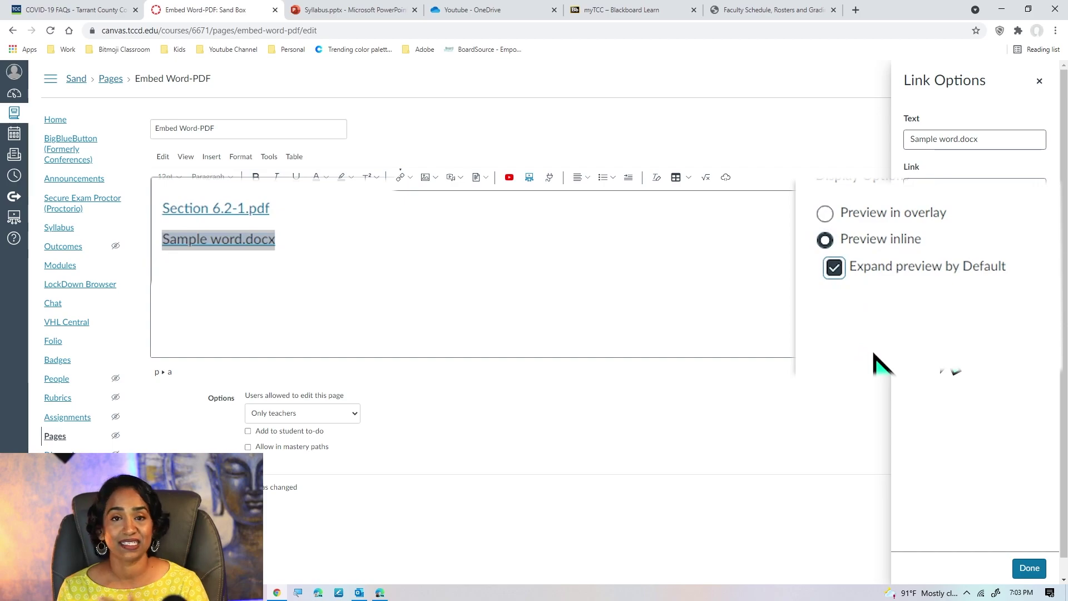
click(1029, 568)
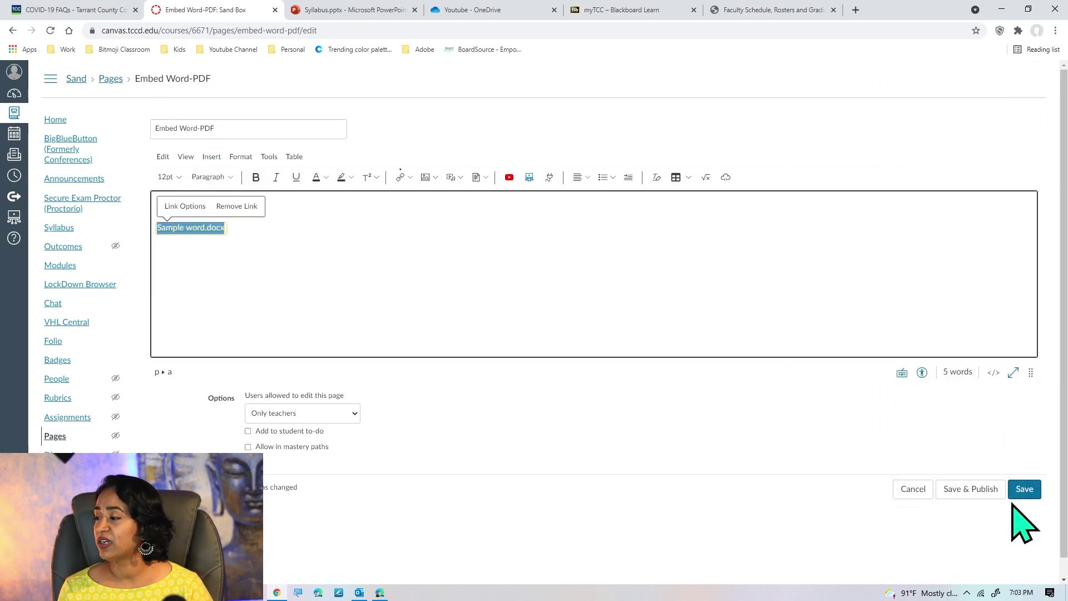
click(1022, 492)
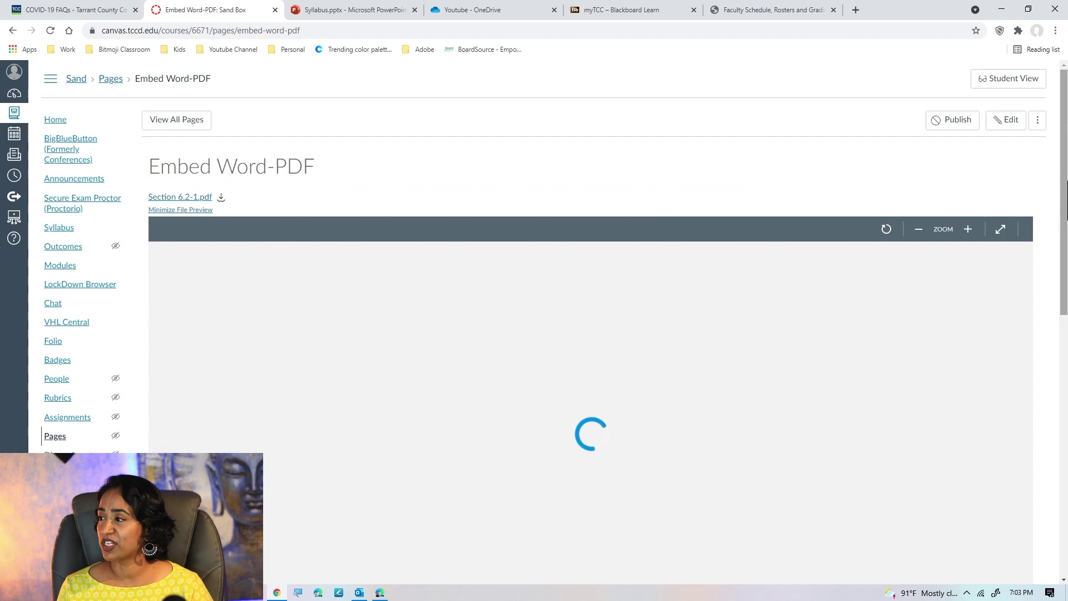
Step: Scroll past the PDF preview to the loaded Sample word.docx recommendation letter preview
drag(1064, 139, 1065, 405)
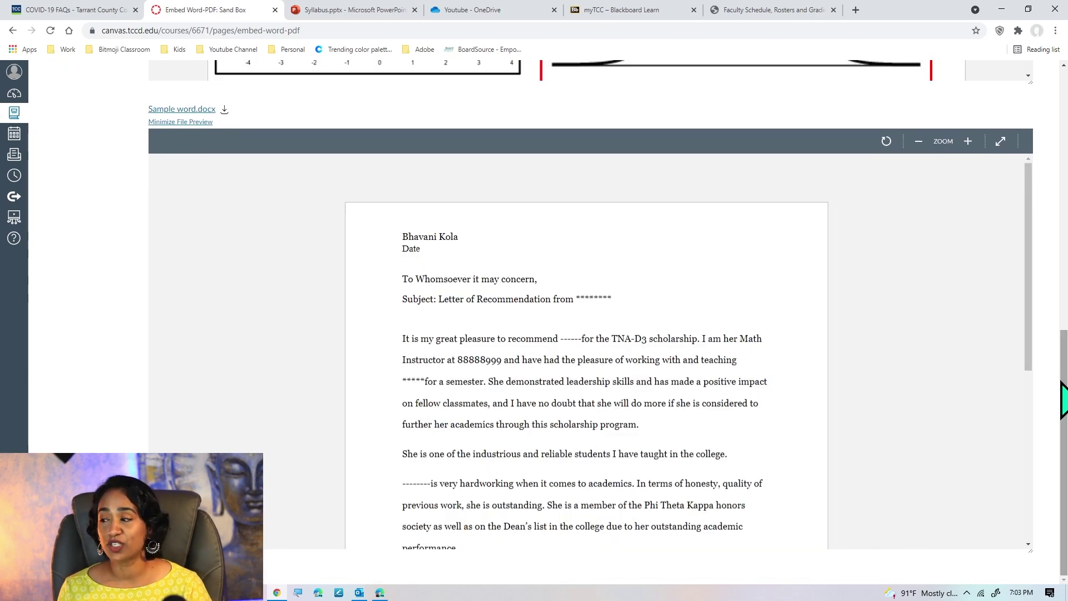
mouse_move(1032, 258)
mouse_down()
mouse_move(1052, 465)
mouse_move(1019, 197)
mouse_up()
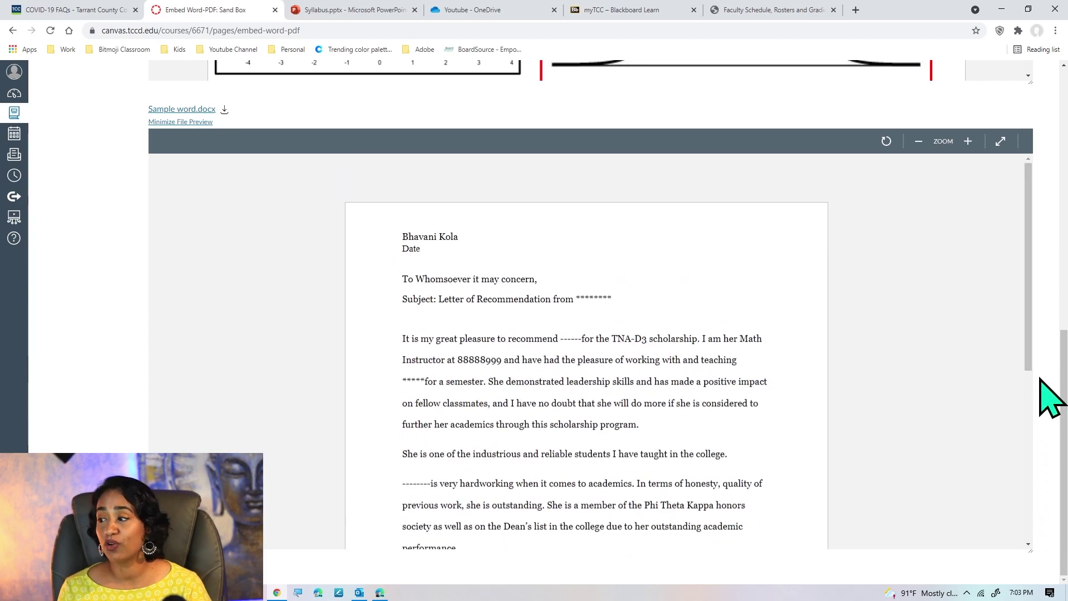